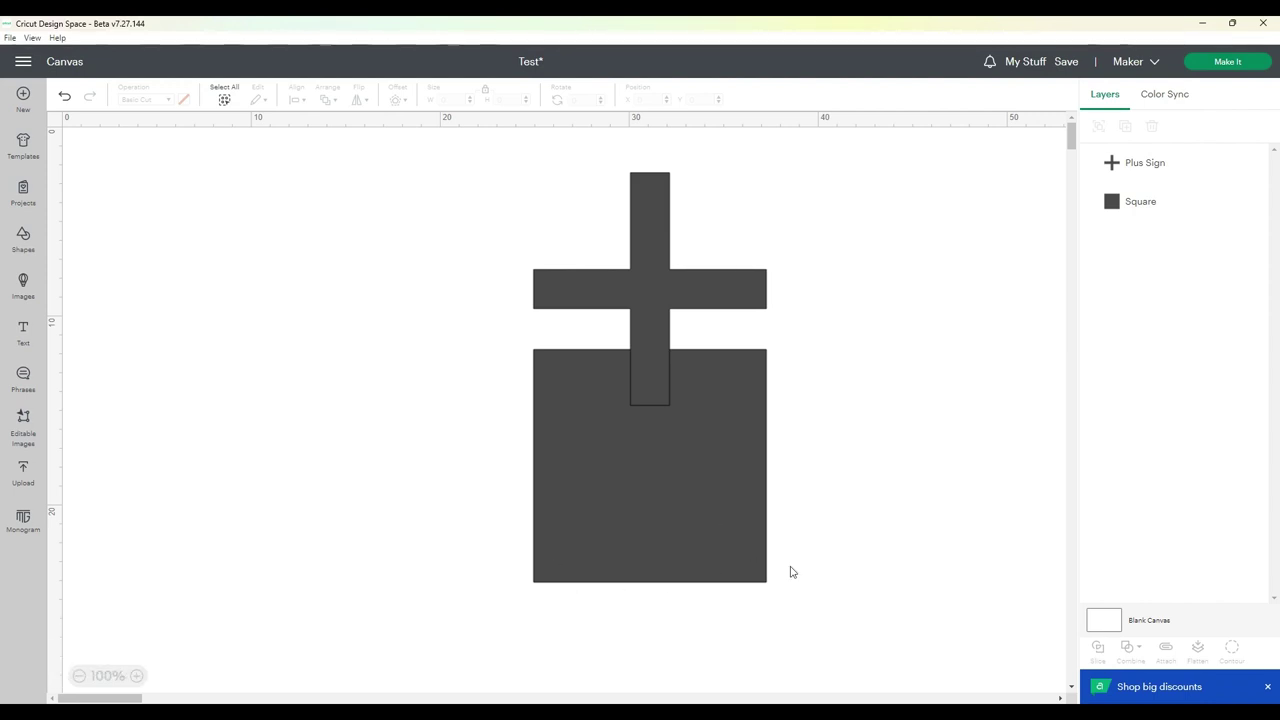
Weld the plus sign and the square into a single shape and undo the weld.
{"action": "left_click_drag", "start_coordinate": [793, 615], "coordinate": [505, 222]}
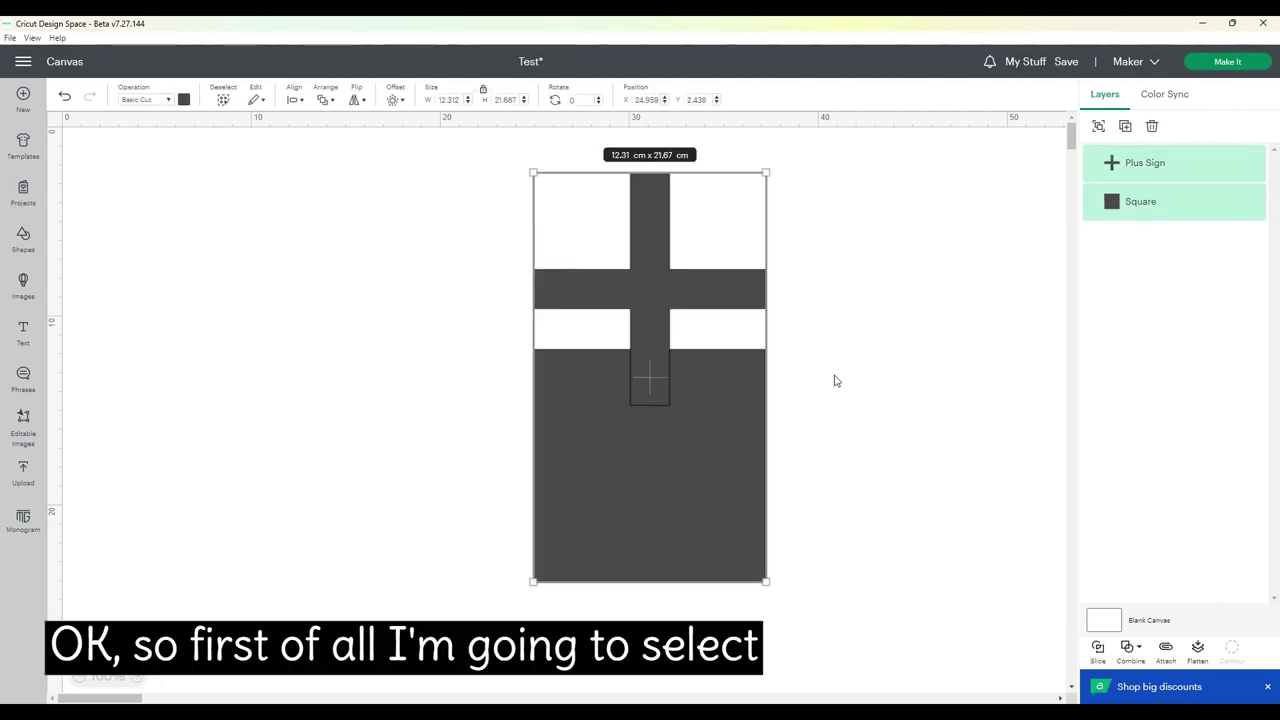
{"action": "left_click", "coordinate": [1130, 648]}
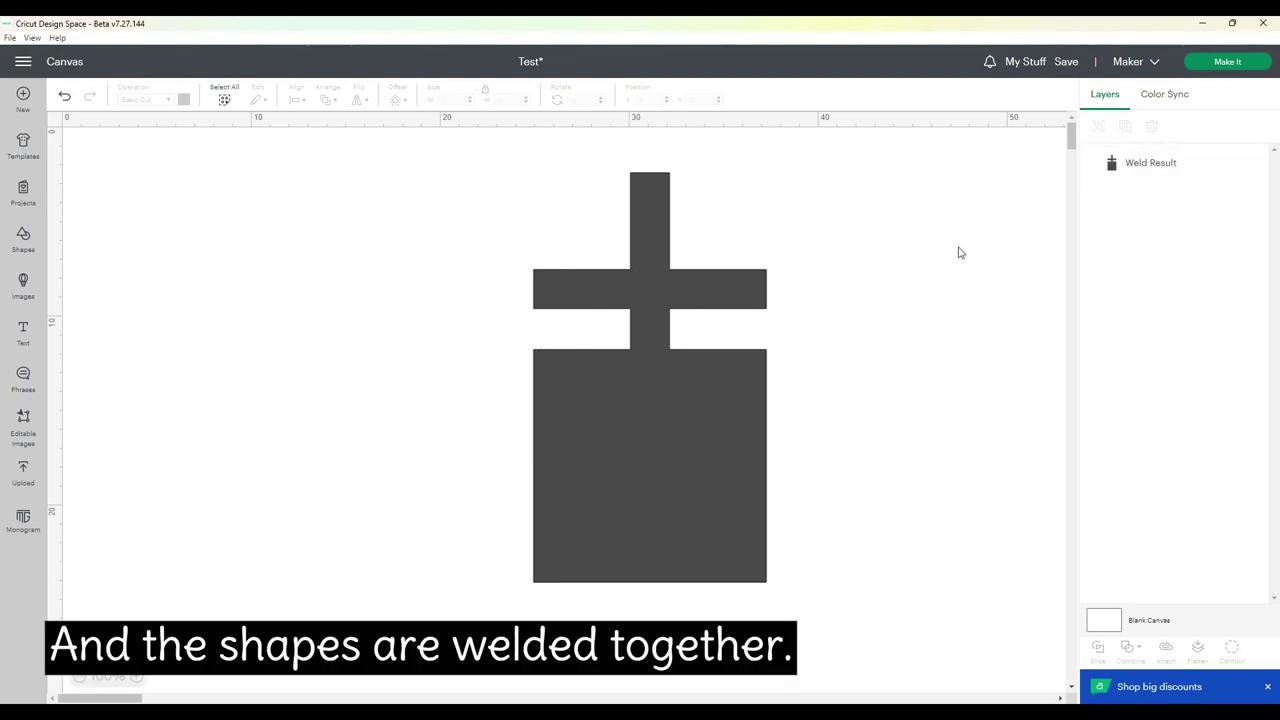
{"action": "left_click", "coordinate": [64, 97]}
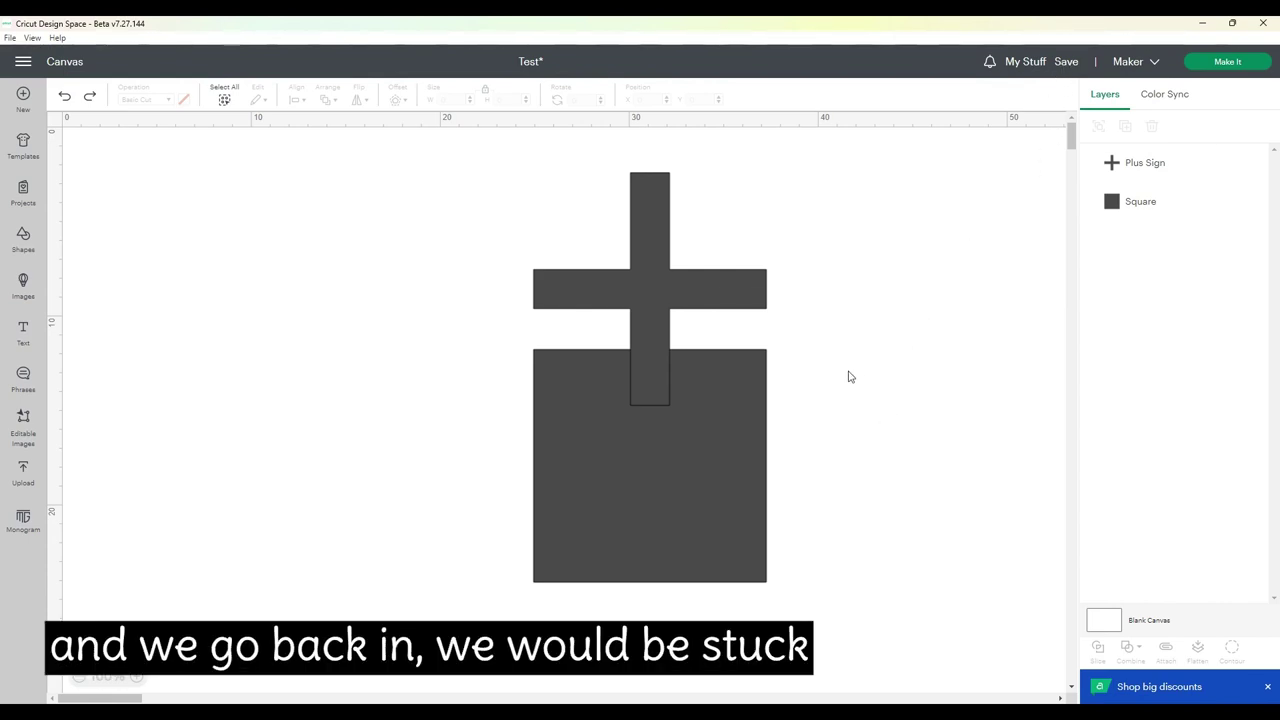
Combine the plus sign and the square with Unite and undo the Unite.
{"action": "left_click_drag", "start_coordinate": [817, 613], "coordinate": [475, 245]}
{"action": "left_click", "coordinate": [1130, 647]}
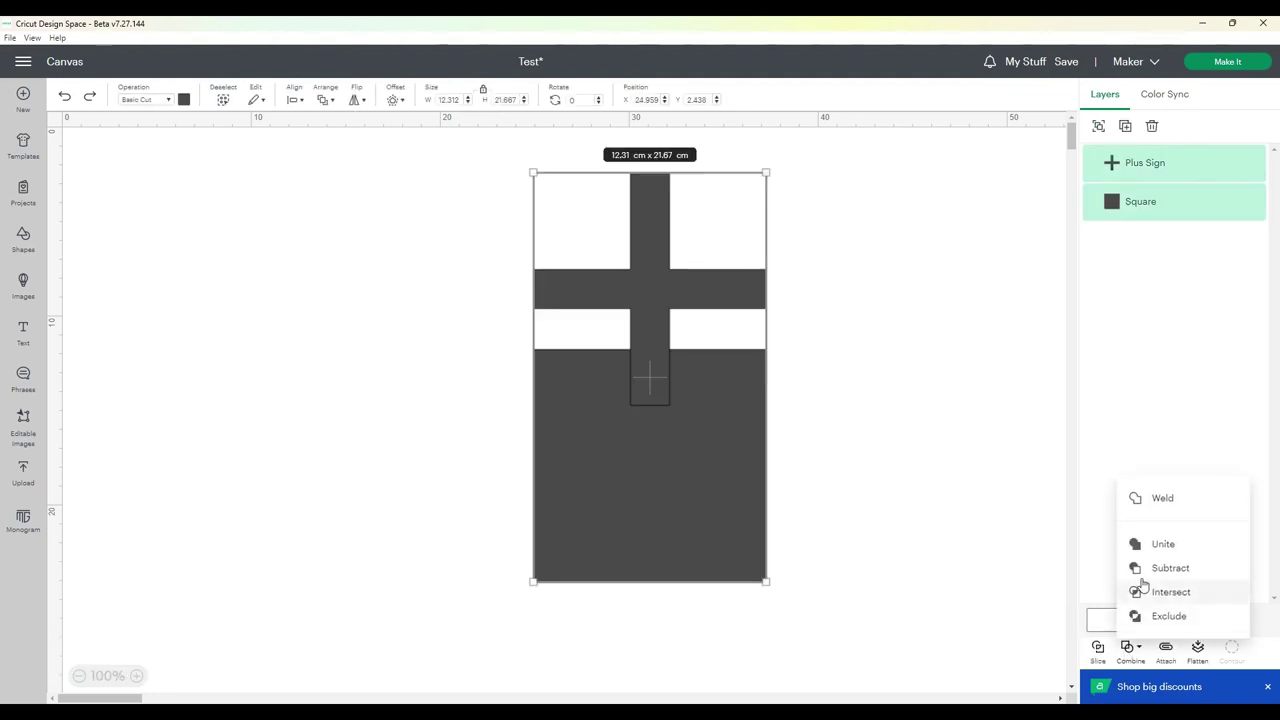
{"action": "left_click", "coordinate": [1160, 545]}
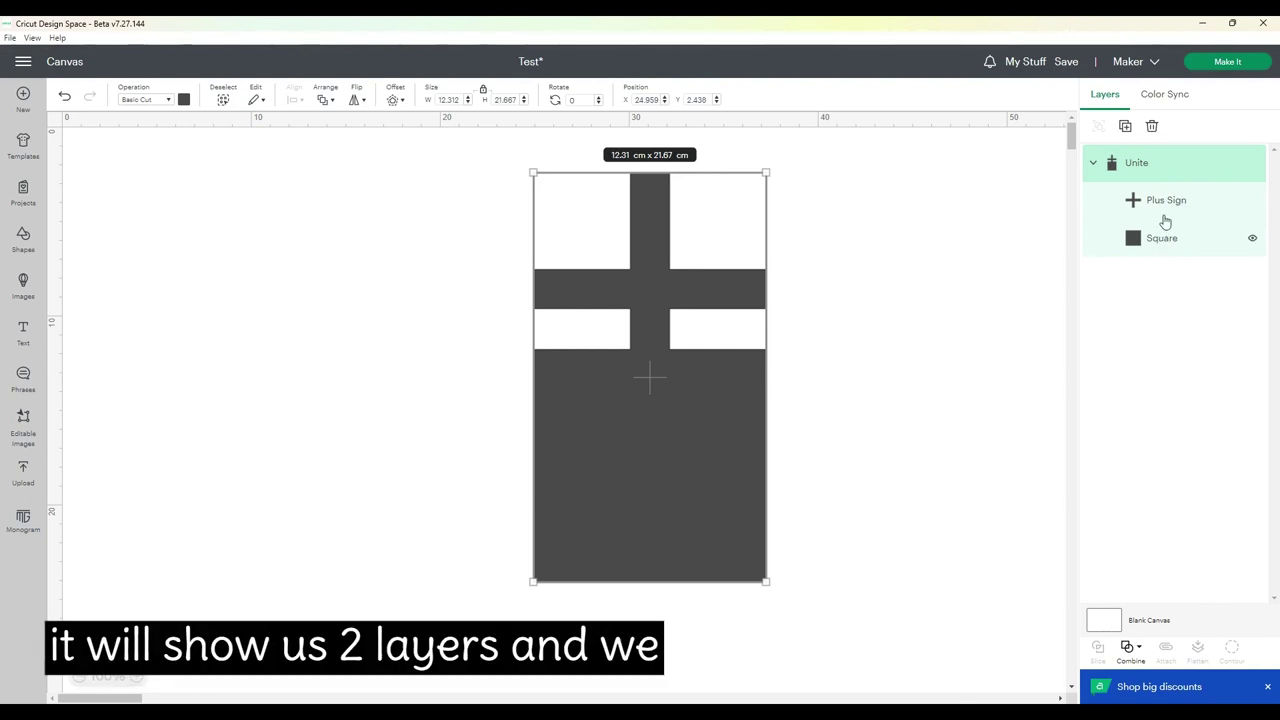
{"action": "left_click", "coordinate": [1132, 648]}
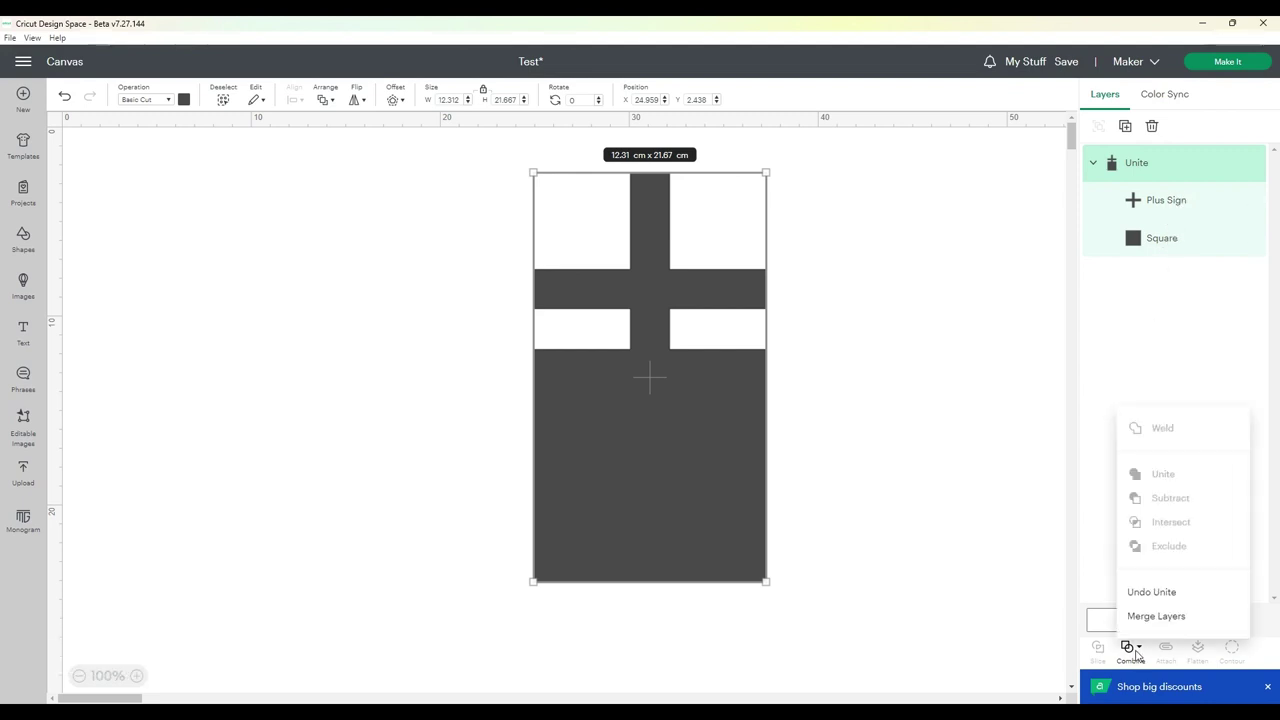
{"action": "left_click", "coordinate": [1156, 593]}
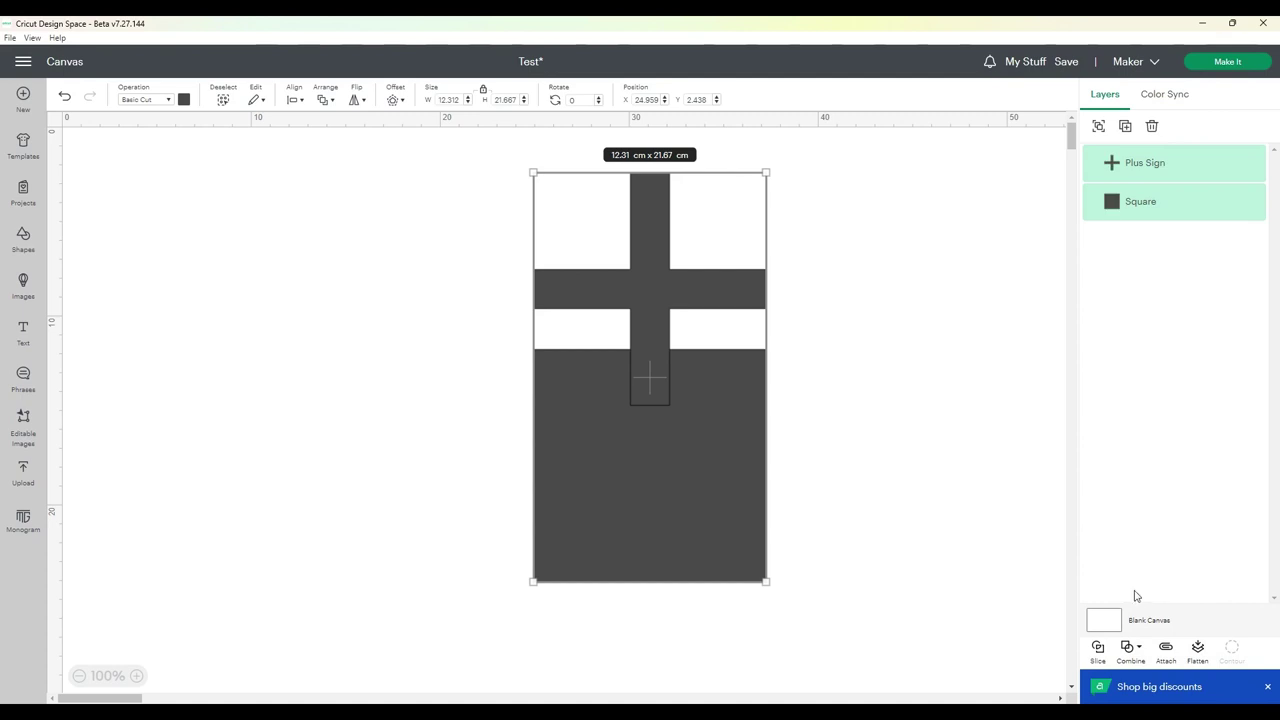
Subtract the plus sign from the square and select the Plus Sign layer inside the resulting group.
{"action": "left_click", "coordinate": [1131, 648]}
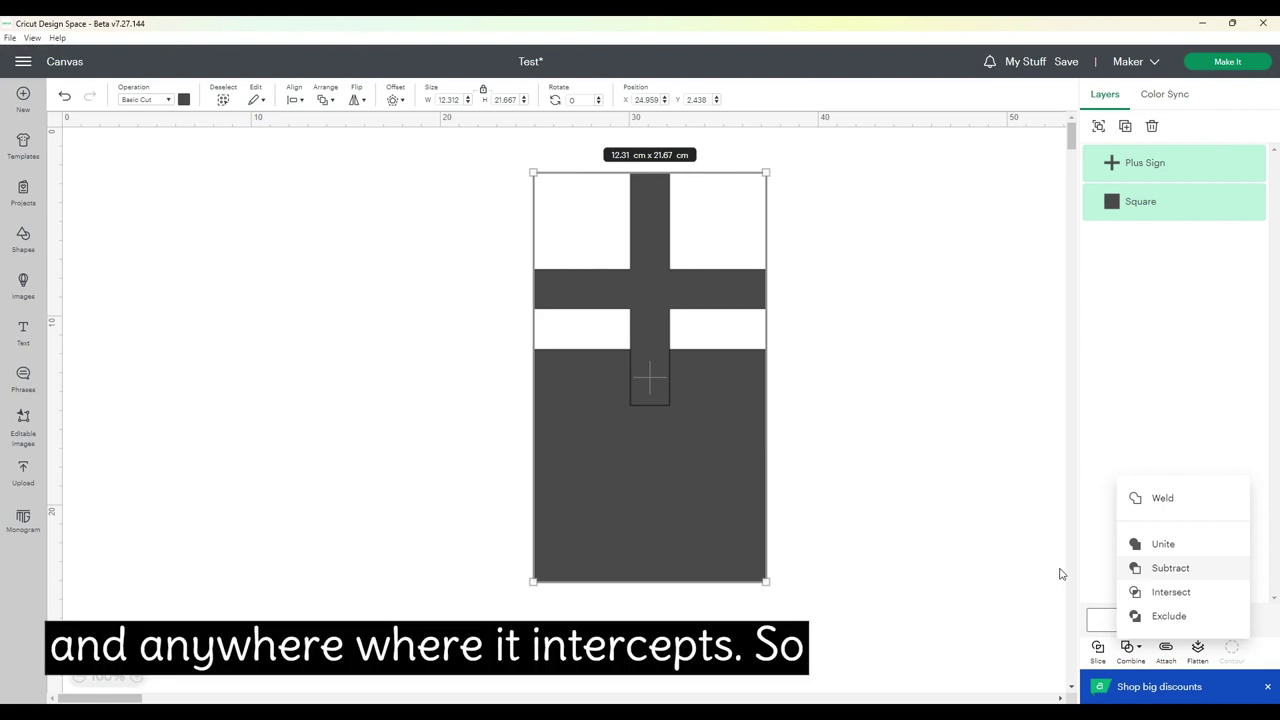
{"action": "left_click", "coordinate": [893, 454]}
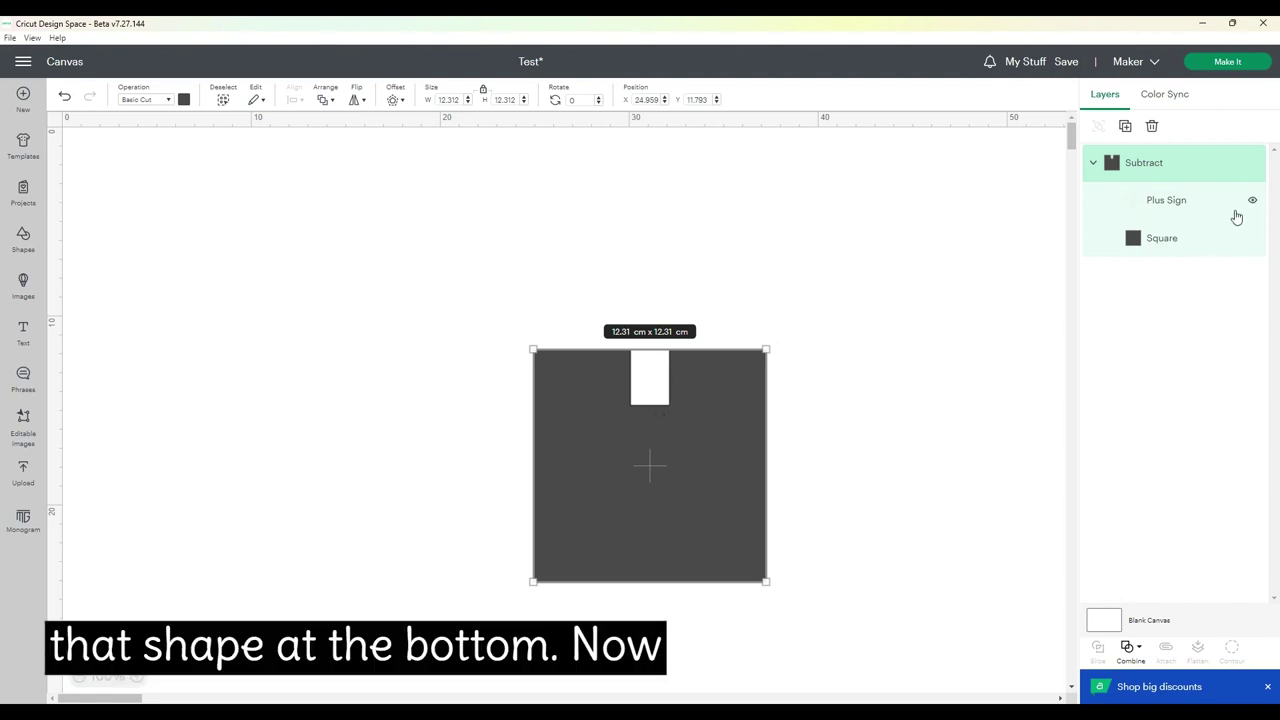
{"action": "left_click", "coordinate": [1160, 204]}
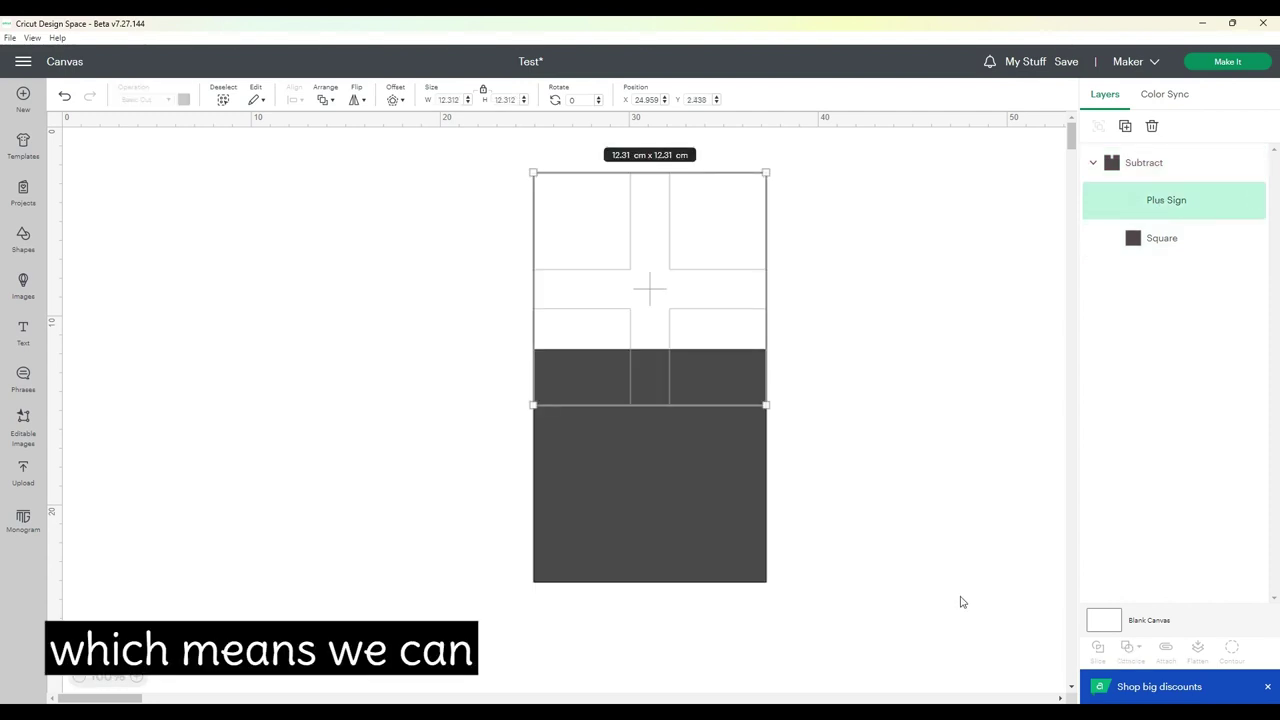
Undo the Subtract on the notched square to separate the plus sign and the square.
{"action": "left_click", "coordinate": [860, 551]}
{"action": "left_click", "coordinate": [730, 545]}
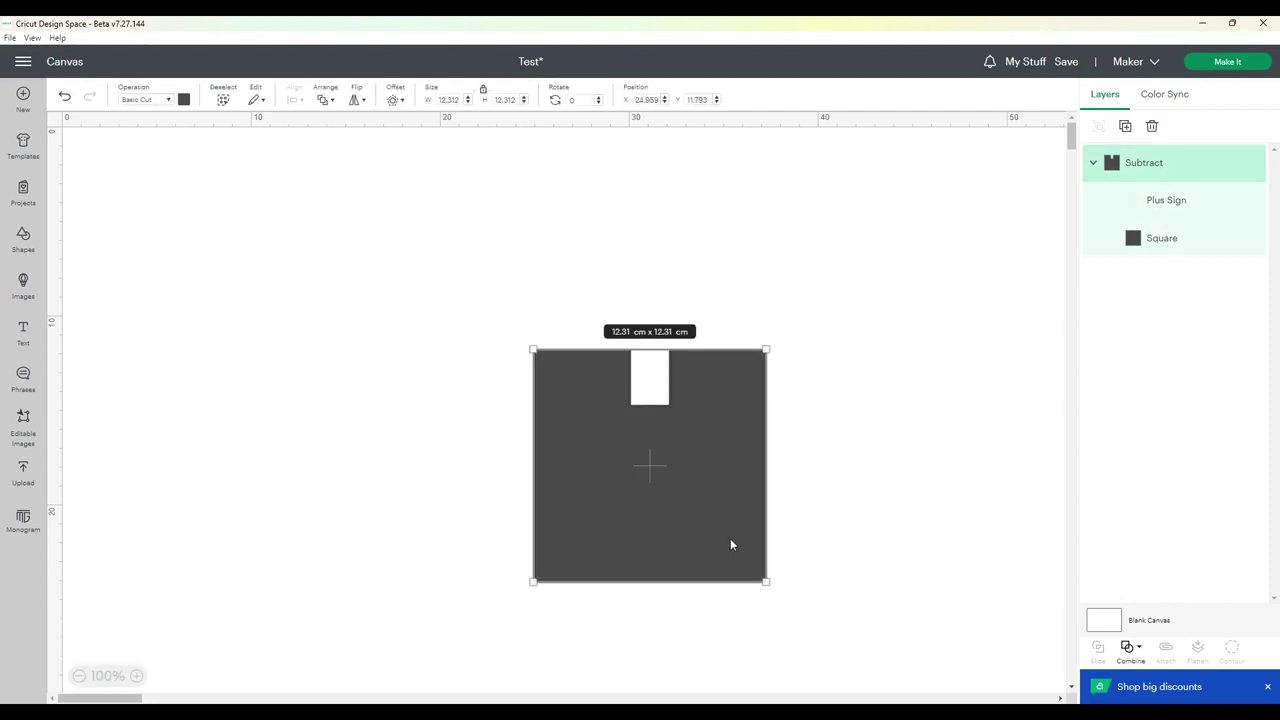
{"action": "left_click", "coordinate": [1130, 648]}
{"action": "left_click", "coordinate": [1142, 594]}
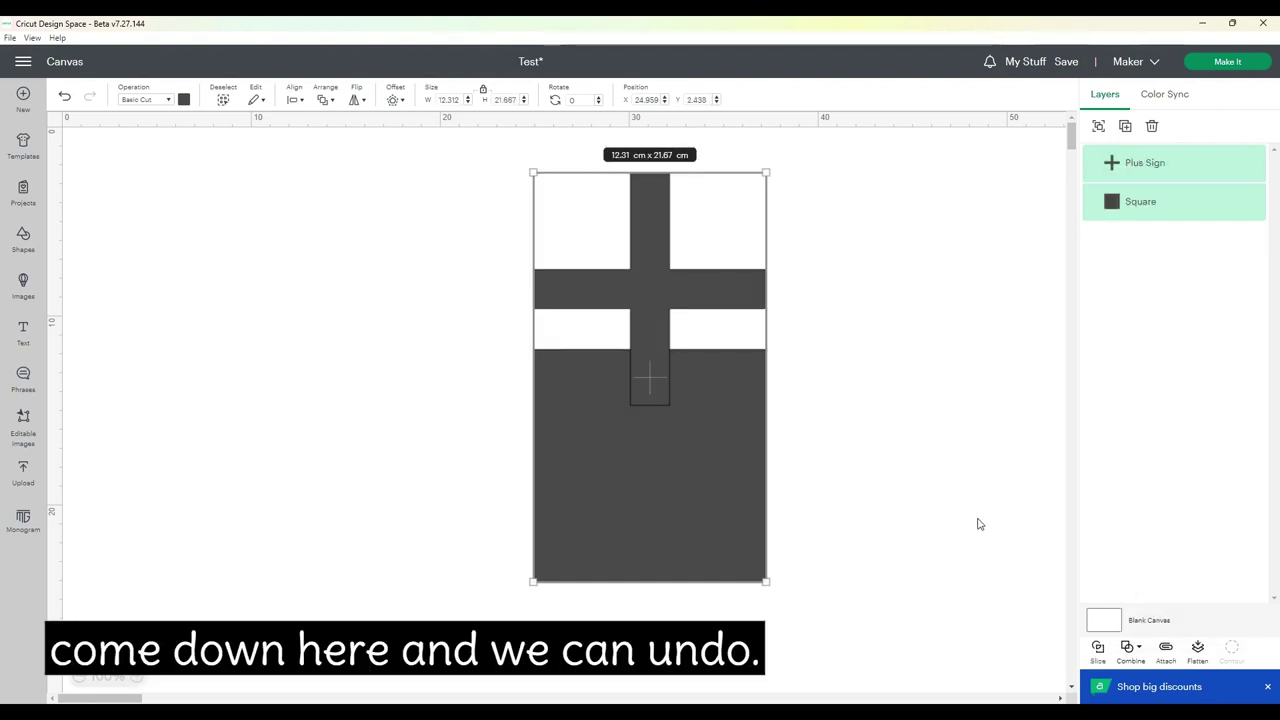
Combine the plus sign and the square with Intersect so only their overlap is kept.
{"action": "left_click", "coordinate": [977, 522]}
{"action": "left_click_drag", "start_coordinate": [918, 546], "coordinate": [472, 168]}
{"action": "left_click", "coordinate": [1127, 648]}
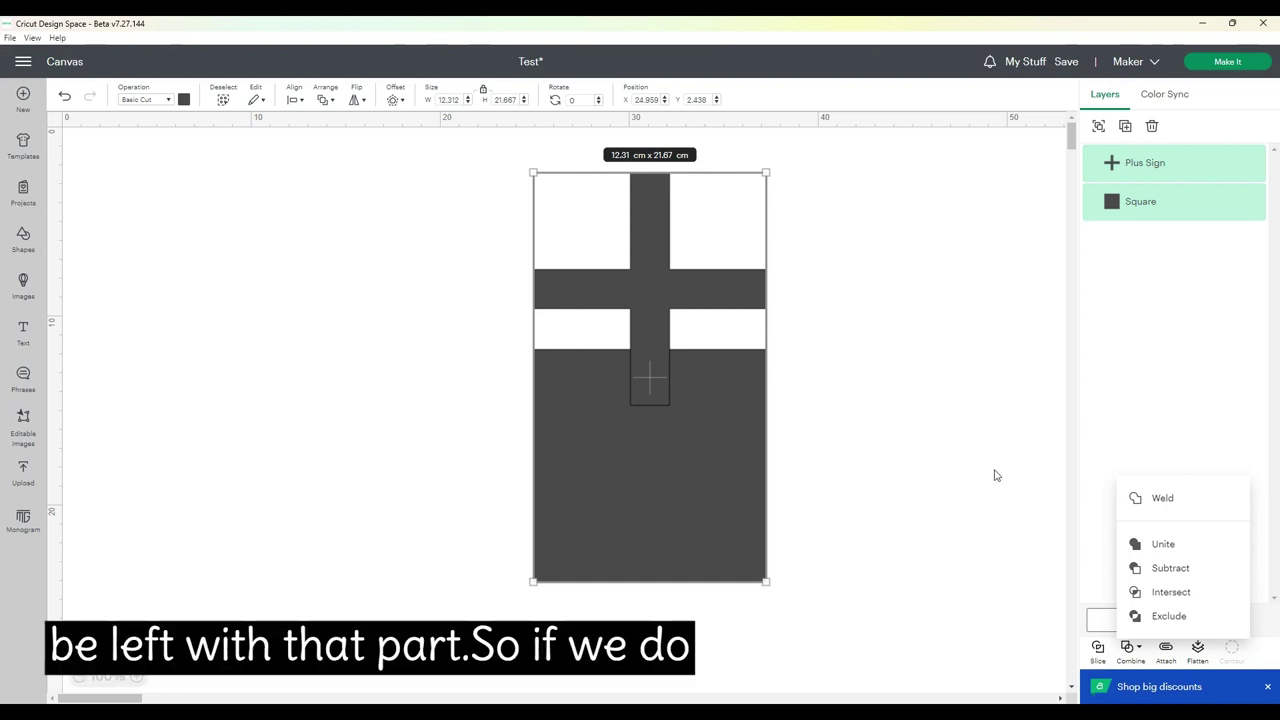
{"action": "left_click", "coordinate": [1167, 593]}
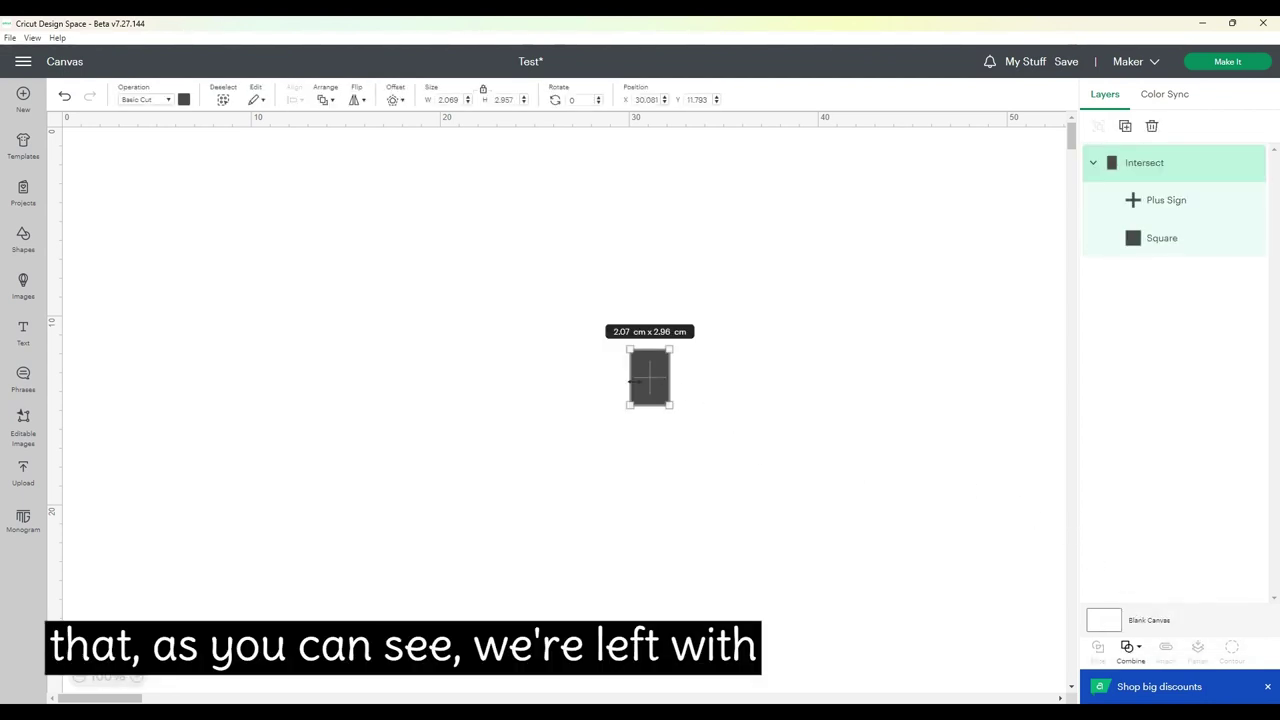
Inspect the Plus Sign and Square layers inside the Intersect group and undo the Intersect.
{"action": "left_click", "coordinate": [1140, 202]}
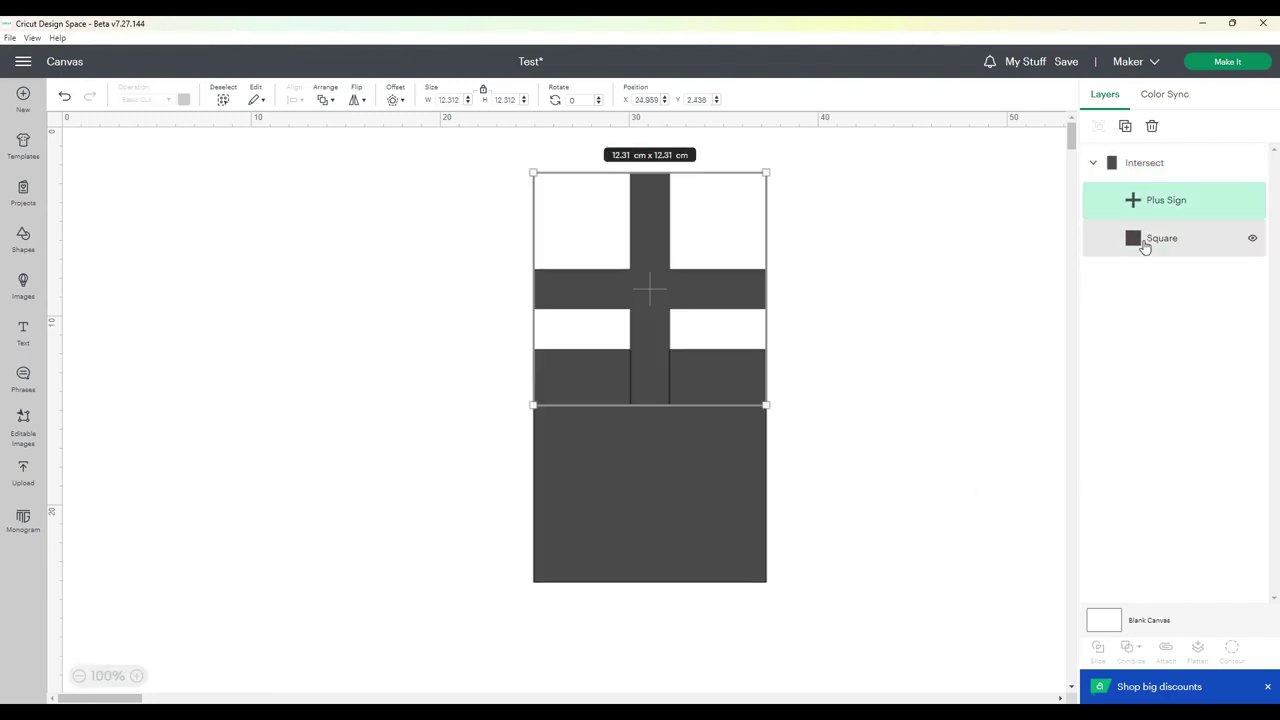
{"action": "left_click", "coordinate": [1145, 247]}
{"action": "left_click", "coordinate": [1140, 201]}
{"action": "left_click", "coordinate": [1145, 163]}
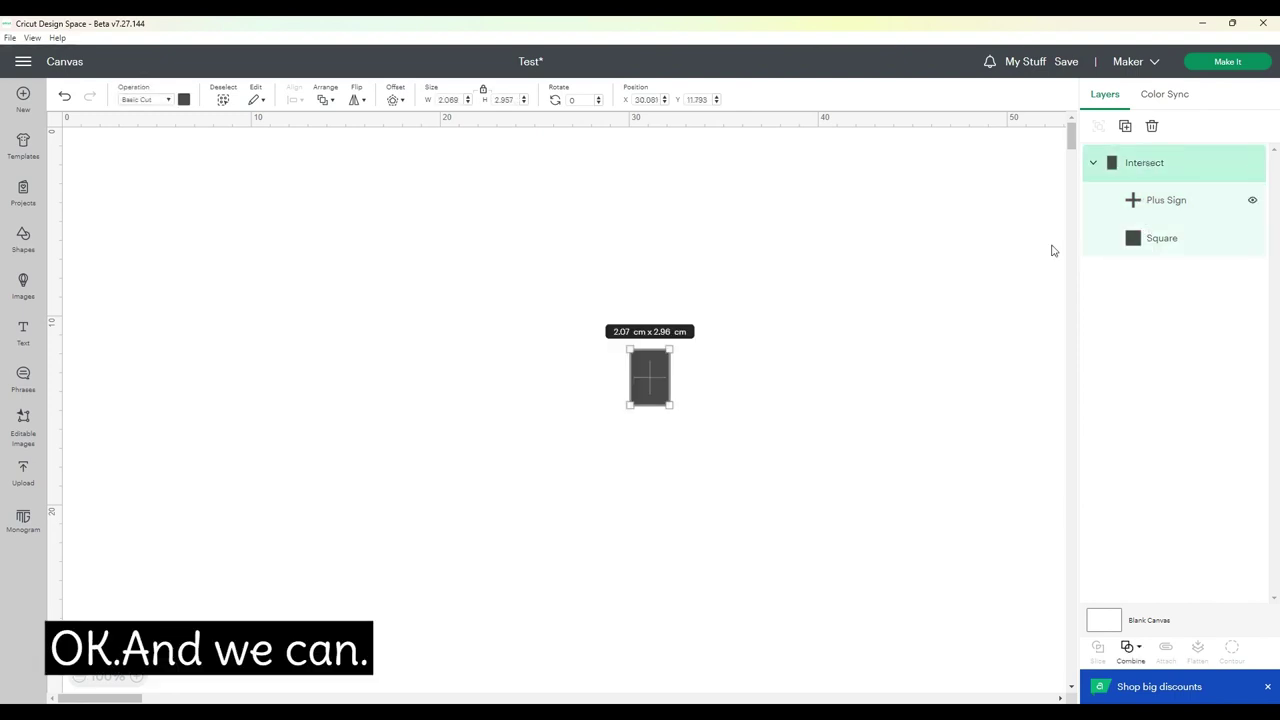
{"action": "left_click", "coordinate": [1161, 204]}
{"action": "left_click", "coordinate": [1145, 165]}
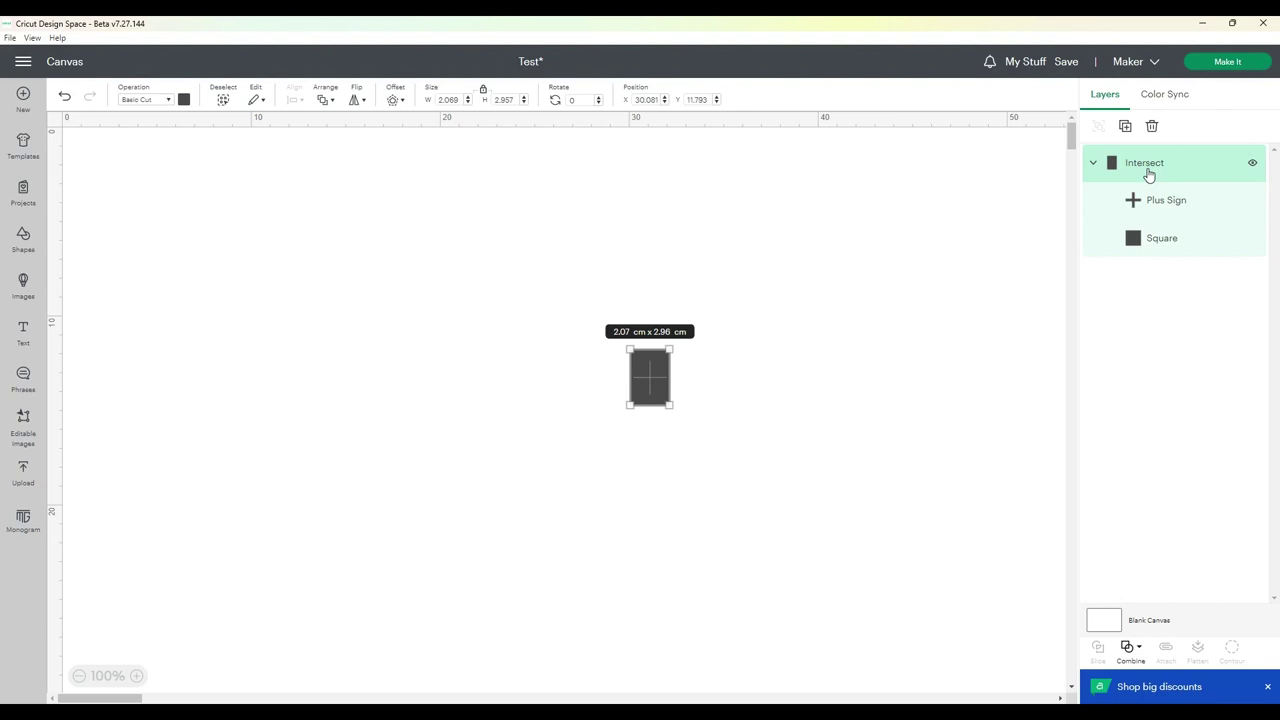
{"action": "left_click", "coordinate": [1128, 648]}
{"action": "left_click", "coordinate": [1150, 593]}
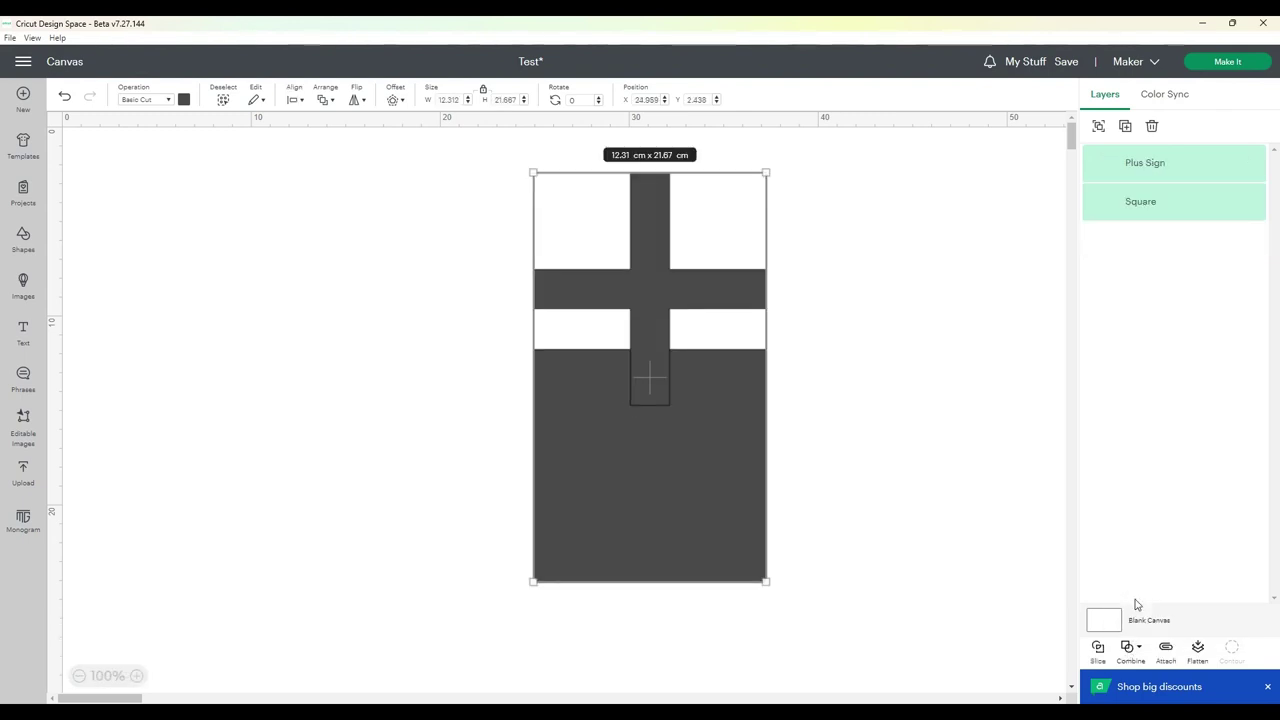
Combine the plus sign and the square with Exclude and move the result to about X 22.77, Y 3.32 cm.
{"action": "left_click", "coordinate": [1130, 648]}
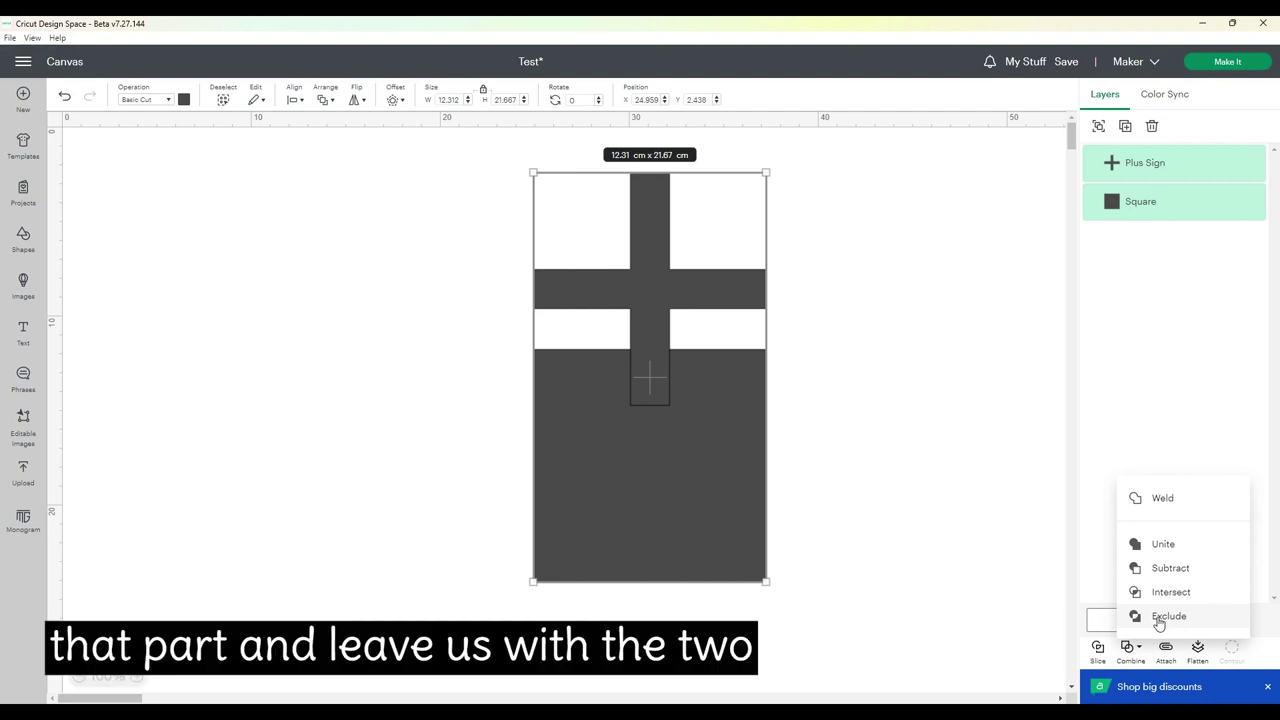
{"action": "left_click", "coordinate": [1160, 617]}
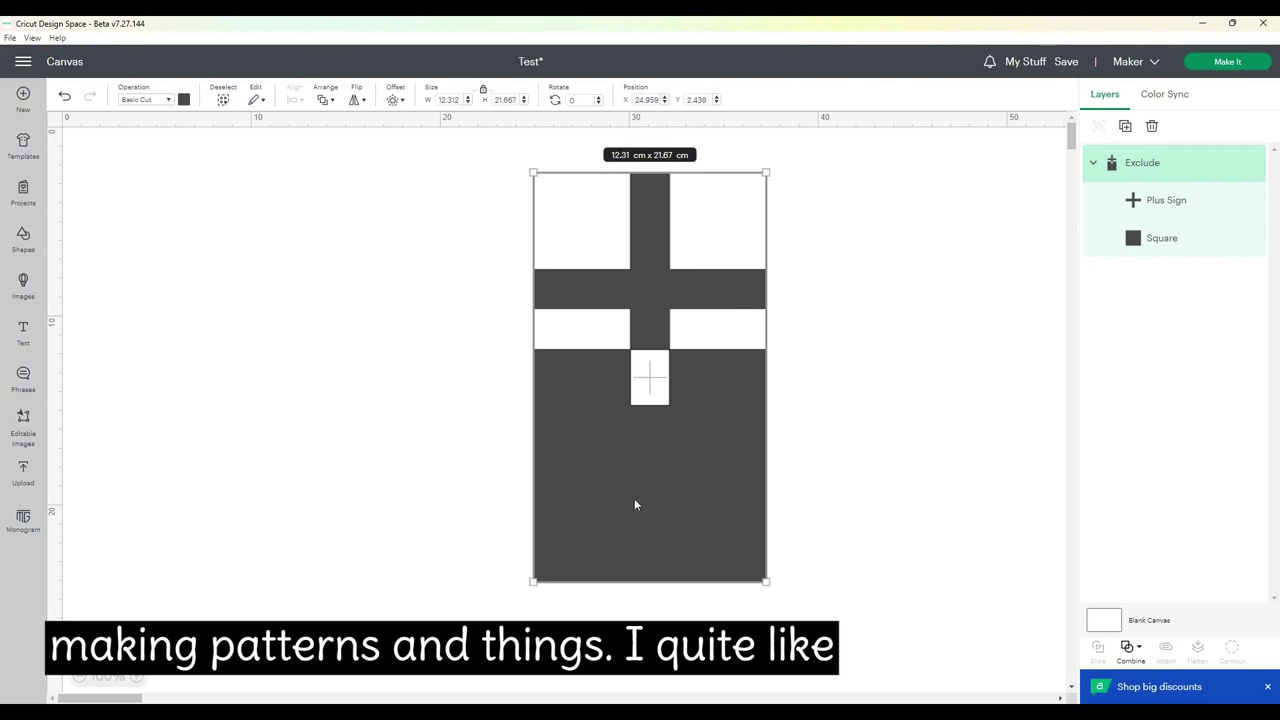
{"action": "left_click_drag", "start_coordinate": [628, 498], "coordinate": [586, 514]}
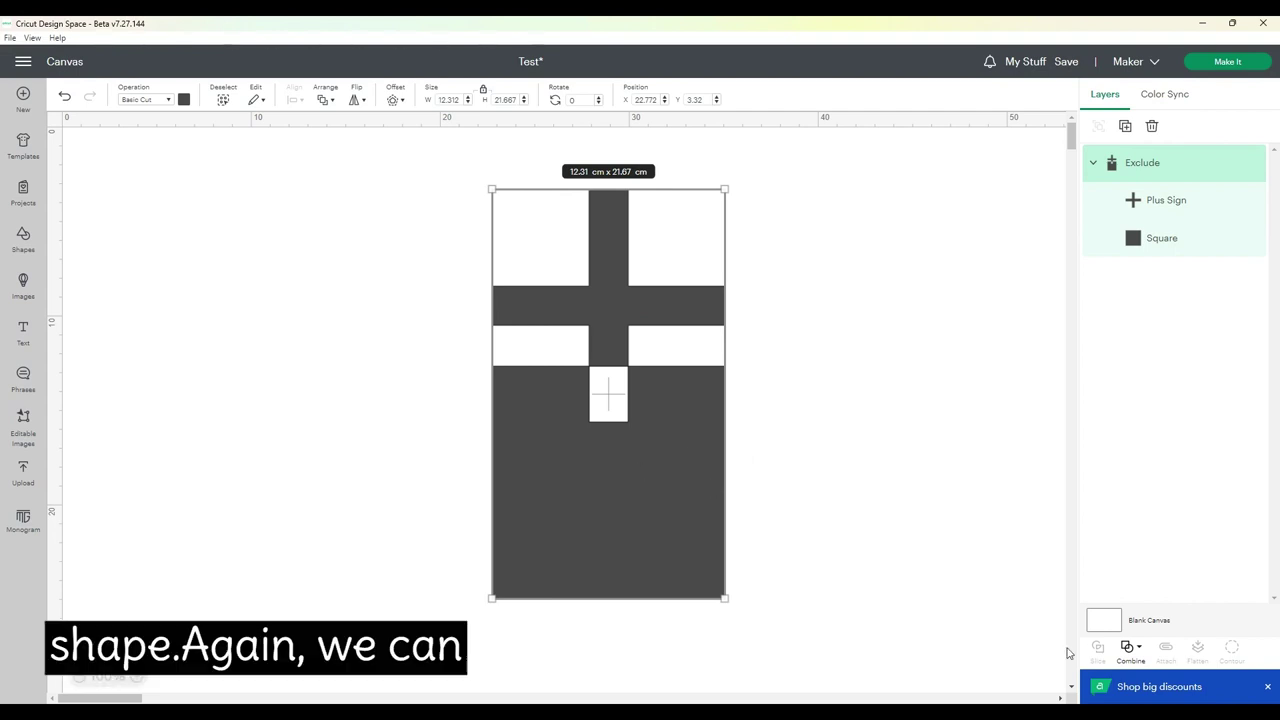
Undo the Exclude to separate the plus sign and the square, leaving nothing selected.
{"action": "left_click", "coordinate": [1127, 648]}
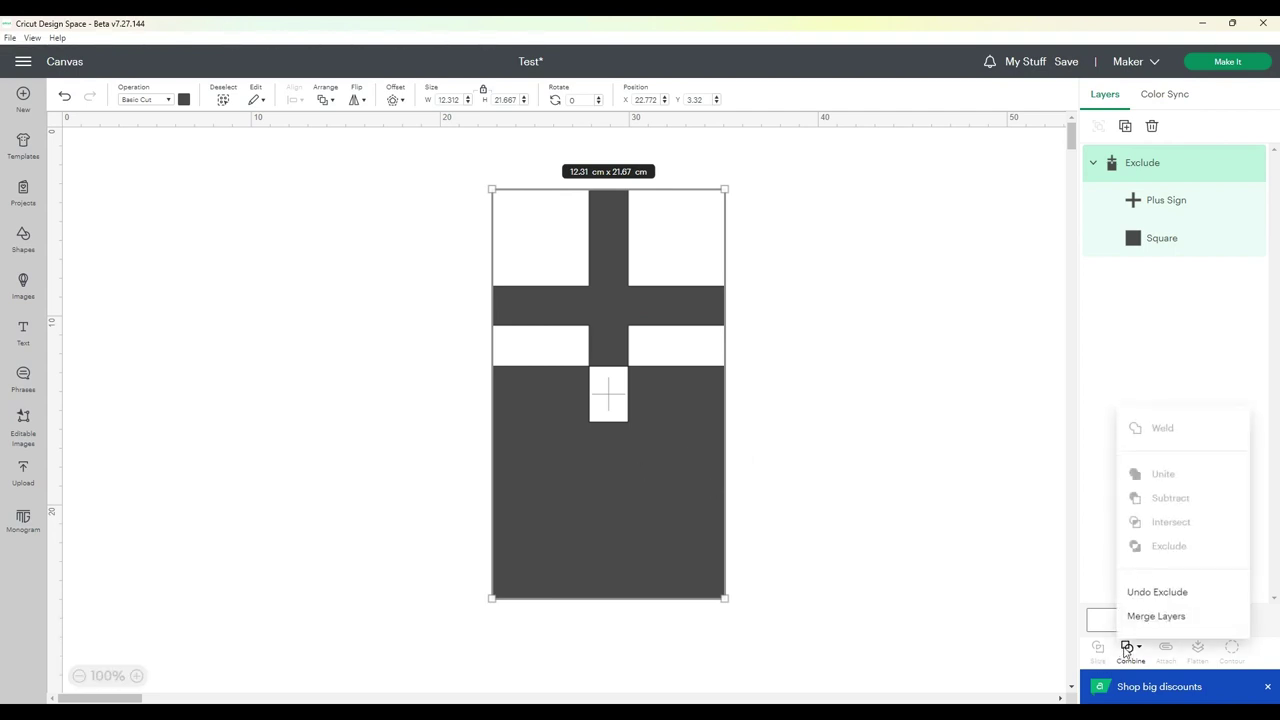
{"action": "left_click", "coordinate": [1142, 592]}
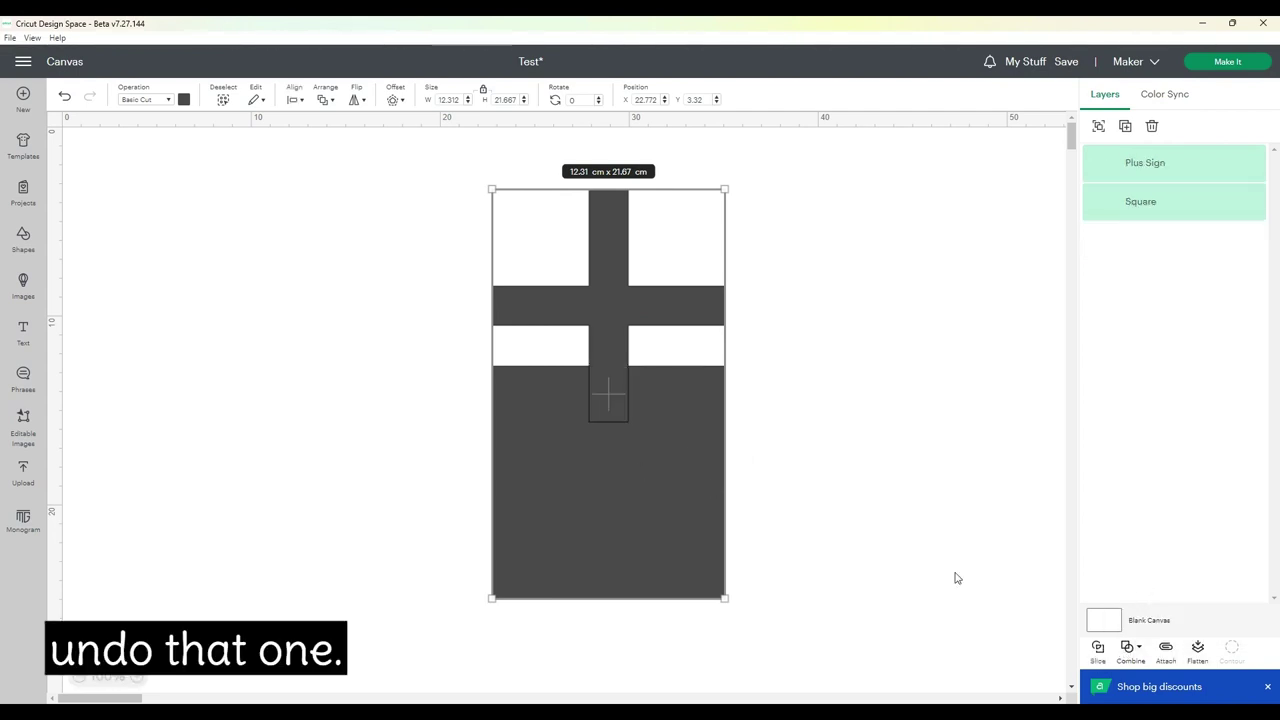
{"action": "left_click", "coordinate": [892, 431]}
{"action": "left_click", "coordinate": [697, 474]}
{"action": "left_click", "coordinate": [795, 418]}
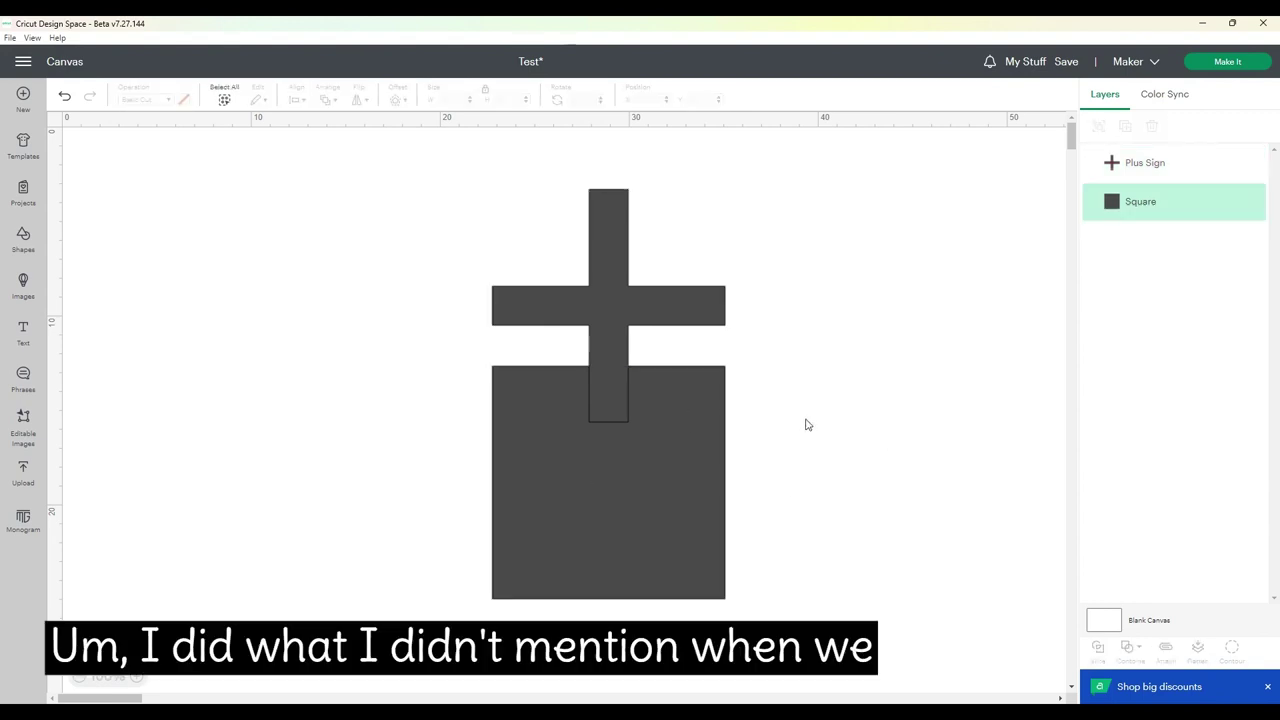
Subtract the plus sign from the square once more and undo that Subtract.
{"action": "left_click_drag", "start_coordinate": [391, 217], "coordinate": [735, 606]}
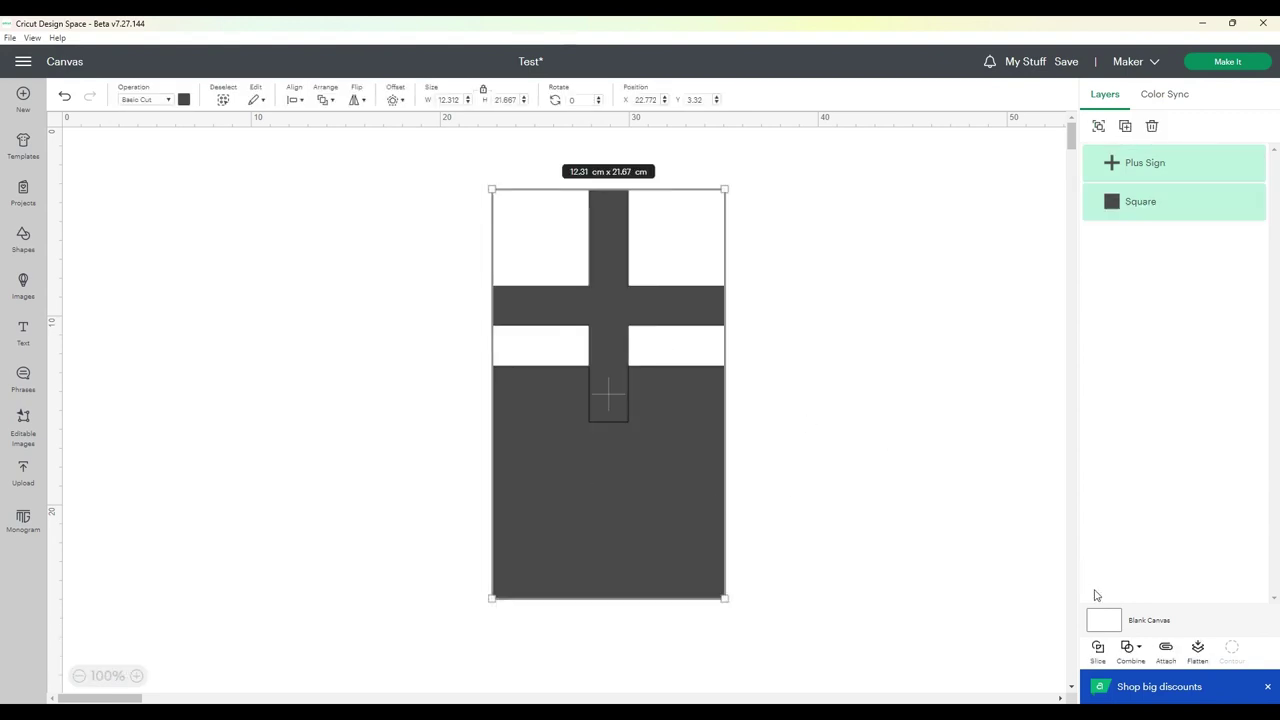
{"action": "left_click", "coordinate": [1130, 648]}
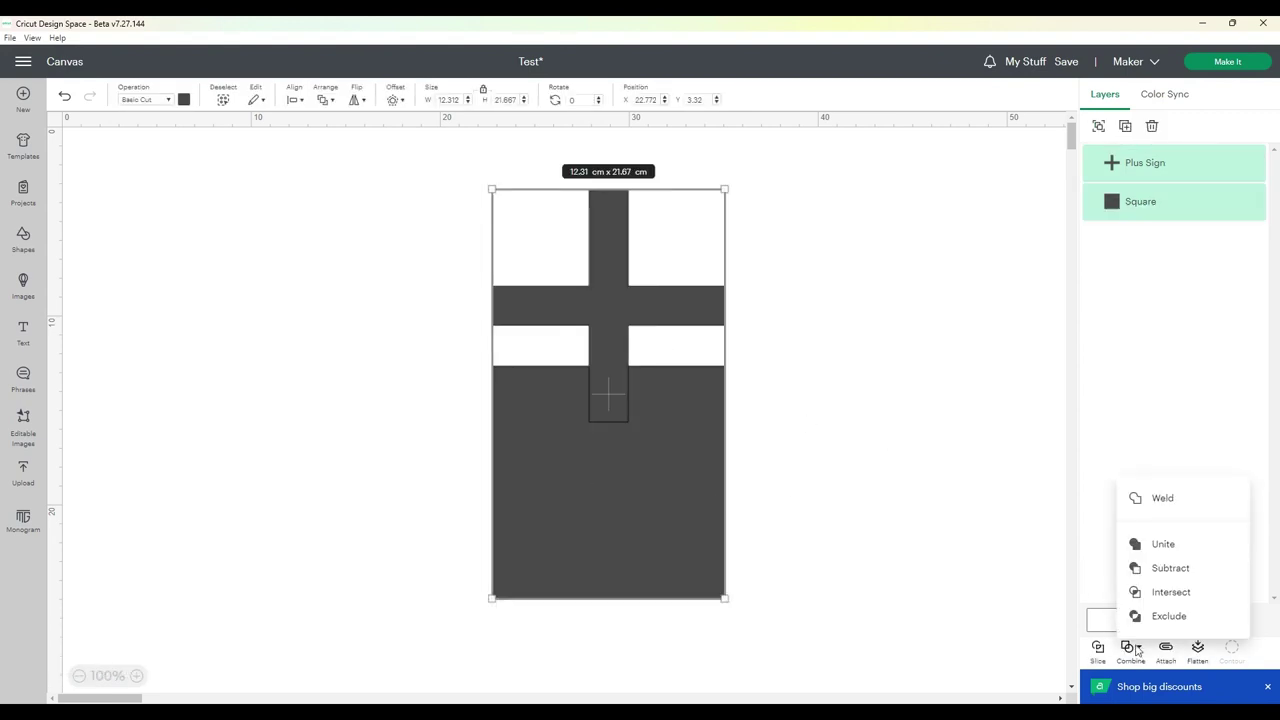
{"action": "left_click", "coordinate": [1165, 569]}
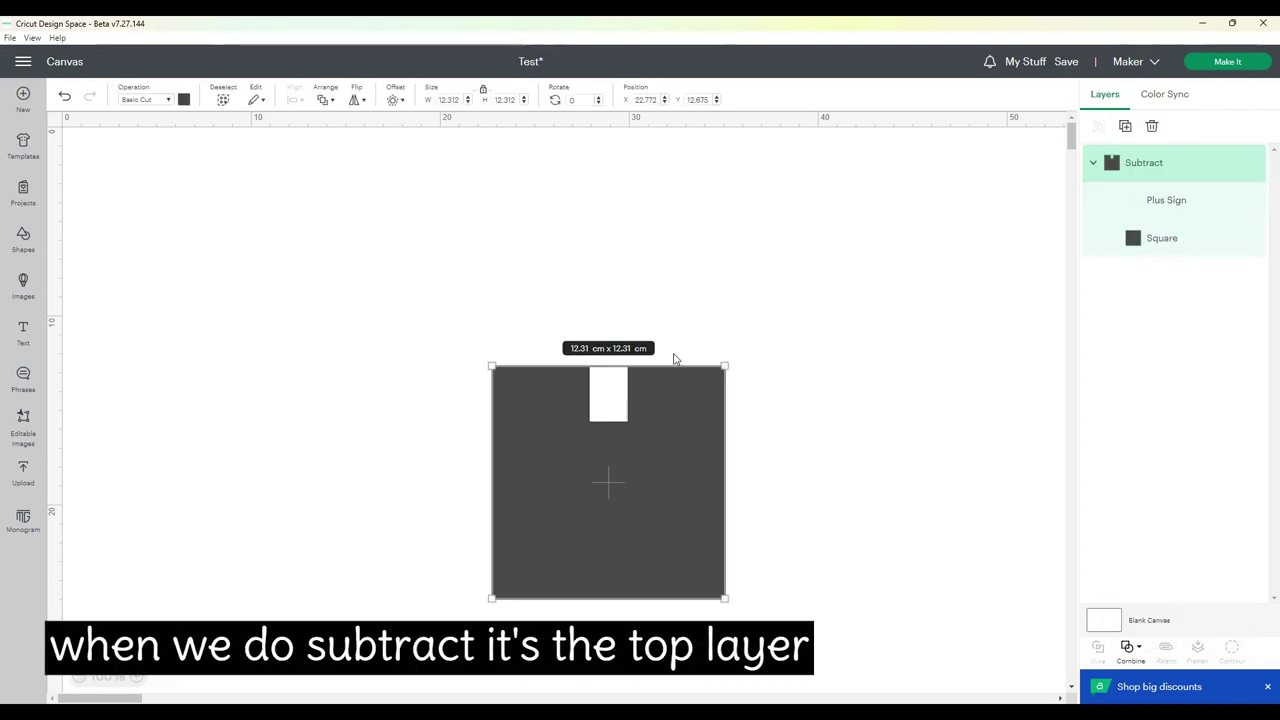
{"action": "left_click", "coordinate": [1131, 649]}
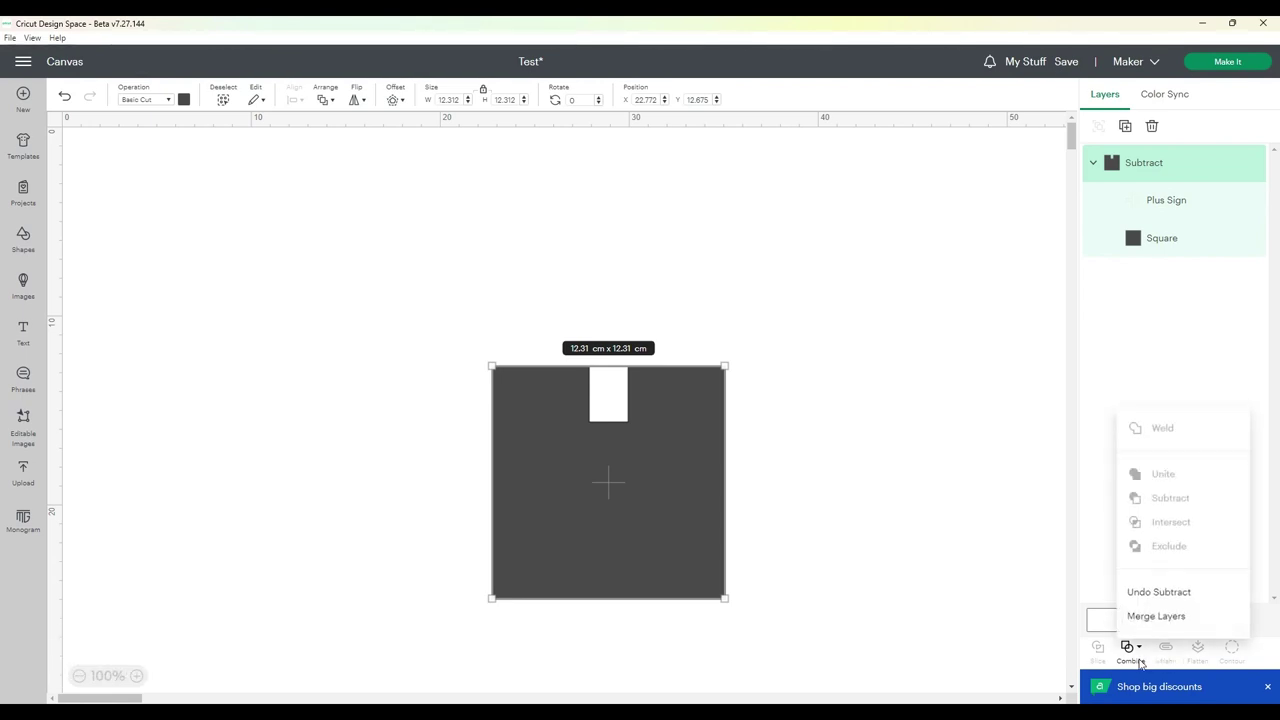
{"action": "left_click", "coordinate": [1147, 593]}
{"action": "left_click", "coordinate": [949, 489]}
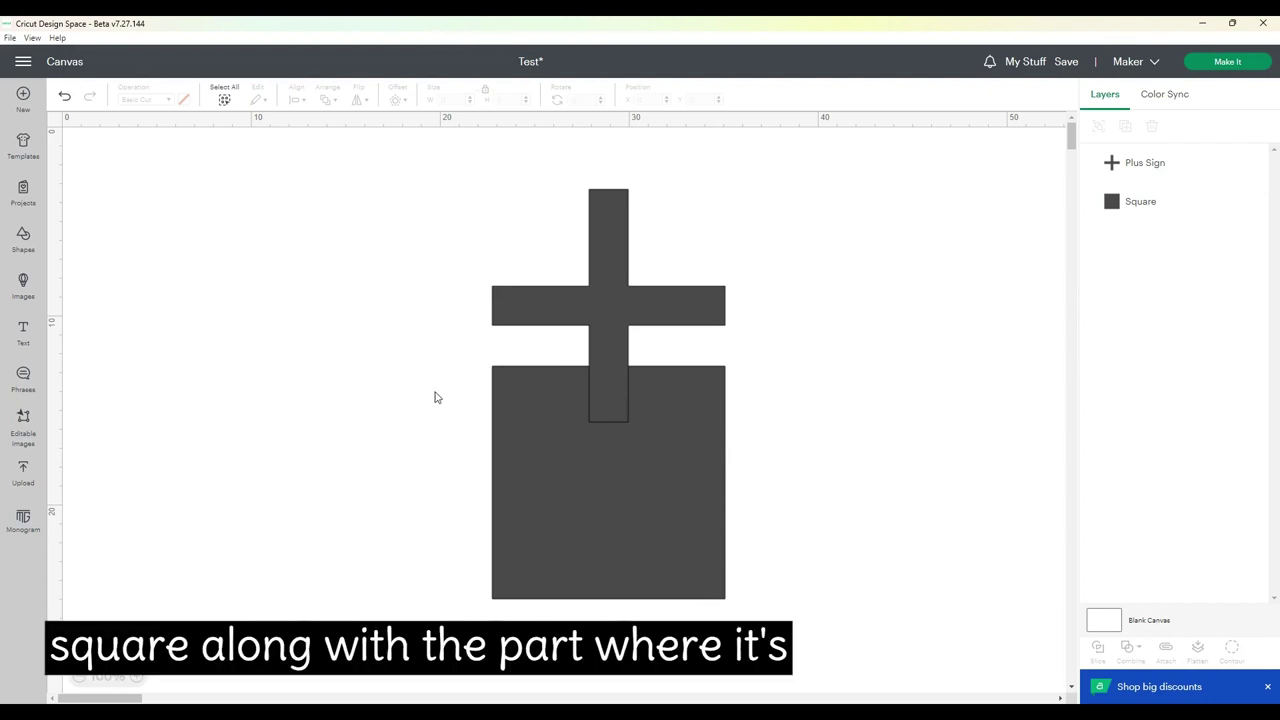
Bring the square in front of the plus sign in the layer order.
{"action": "left_click", "coordinate": [538, 448]}
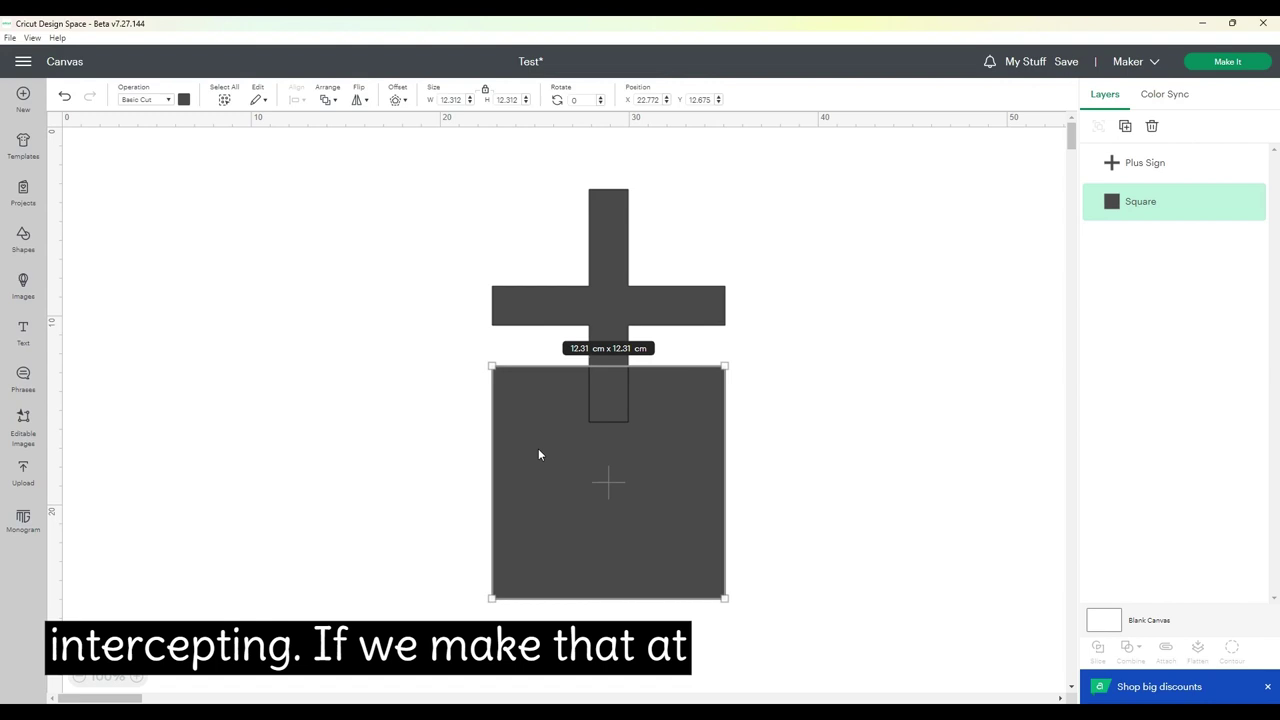
{"action": "left_click", "coordinate": [331, 100]}
{"action": "left_click", "coordinate": [360, 130]}
{"action": "left_click", "coordinate": [374, 460]}
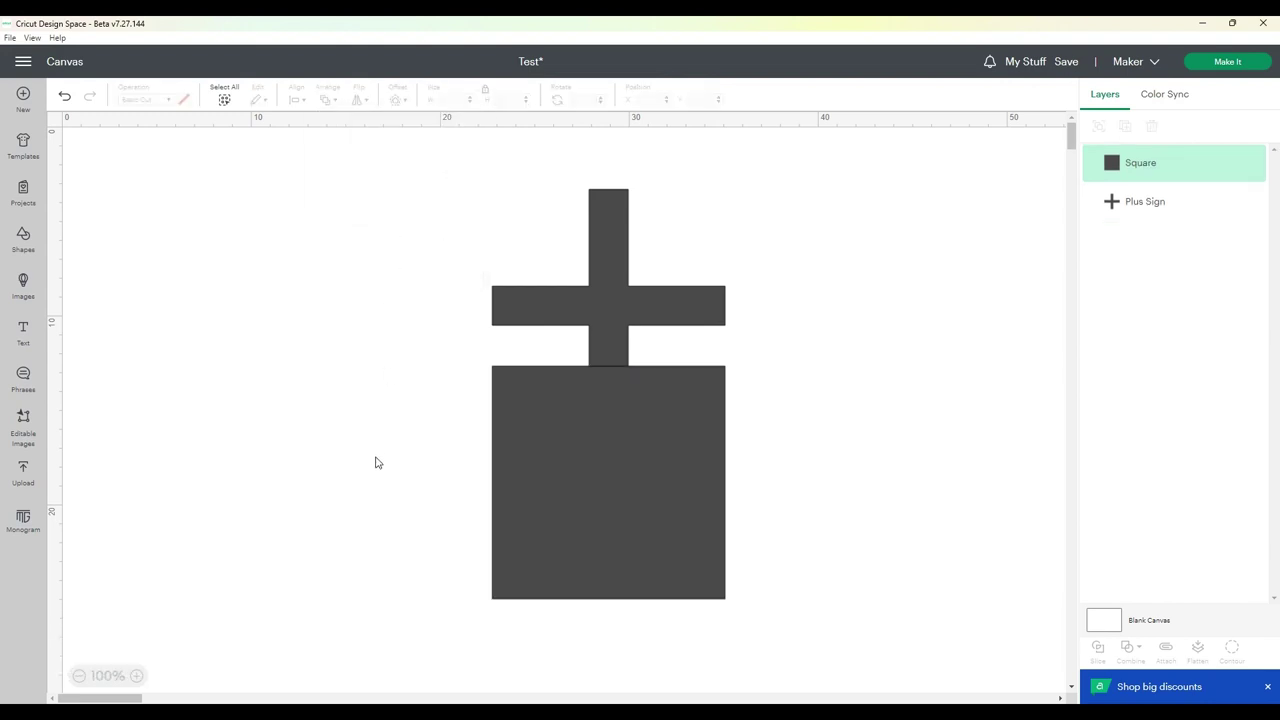
Subtract the square from the plus sign and select the Square layer inside the resulting group.
{"action": "left_click_drag", "start_coordinate": [390, 219], "coordinate": [654, 504]}
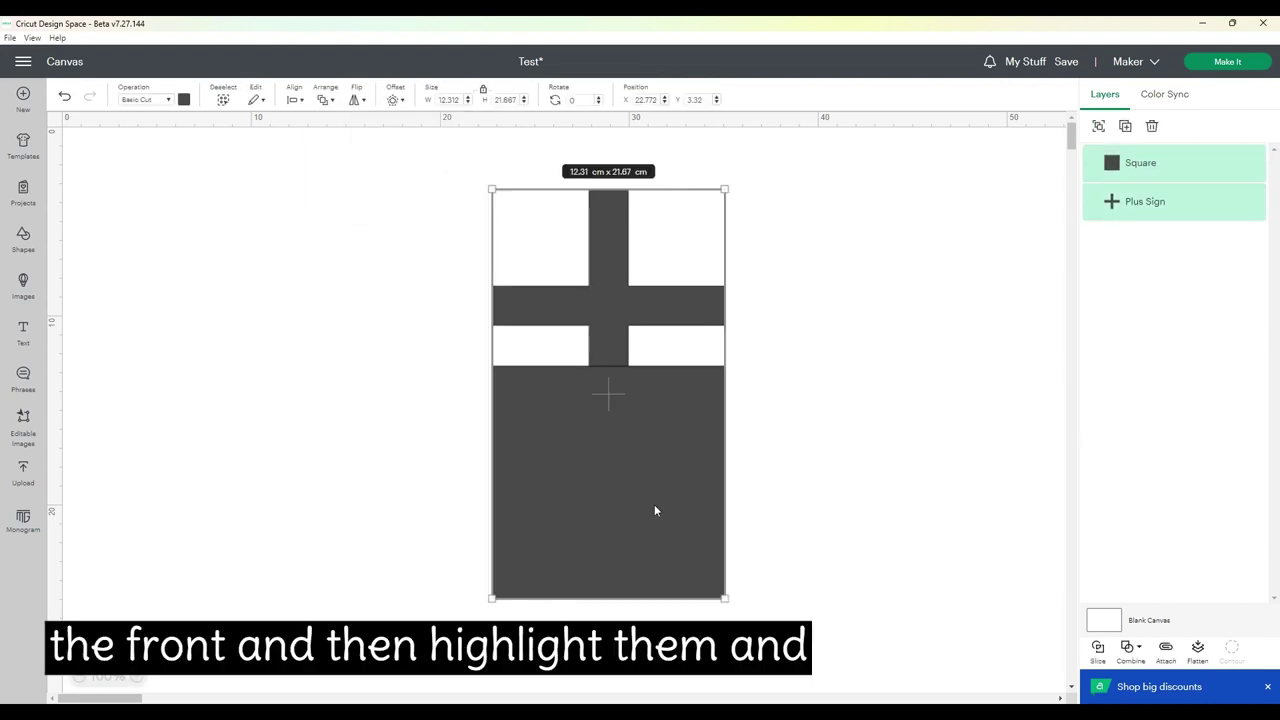
{"action": "left_click", "coordinate": [1131, 648]}
{"action": "left_click", "coordinate": [1168, 567]}
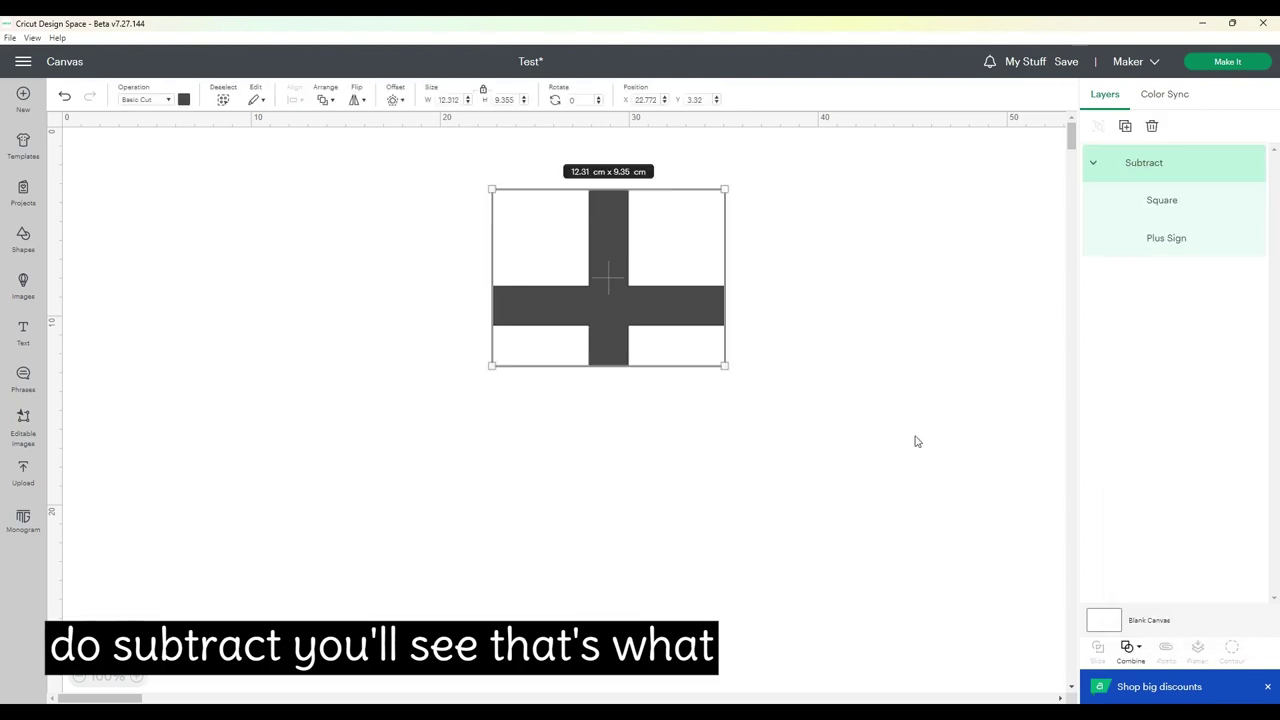
{"action": "left_click", "coordinate": [1137, 205]}
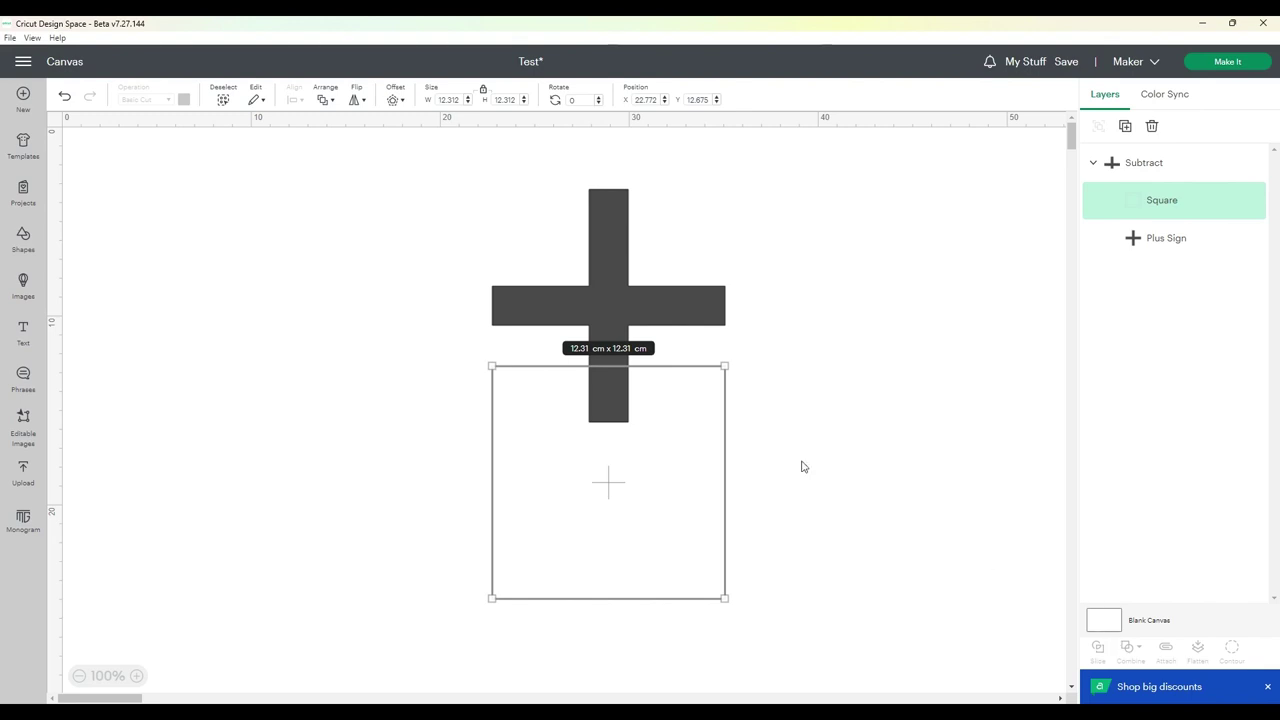
Undo the Subtract on the trimmed plus sign and clear the selection.
{"action": "left_click", "coordinate": [399, 272]}
{"action": "left_click_drag", "start_coordinate": [451, 220], "coordinate": [723, 408]}
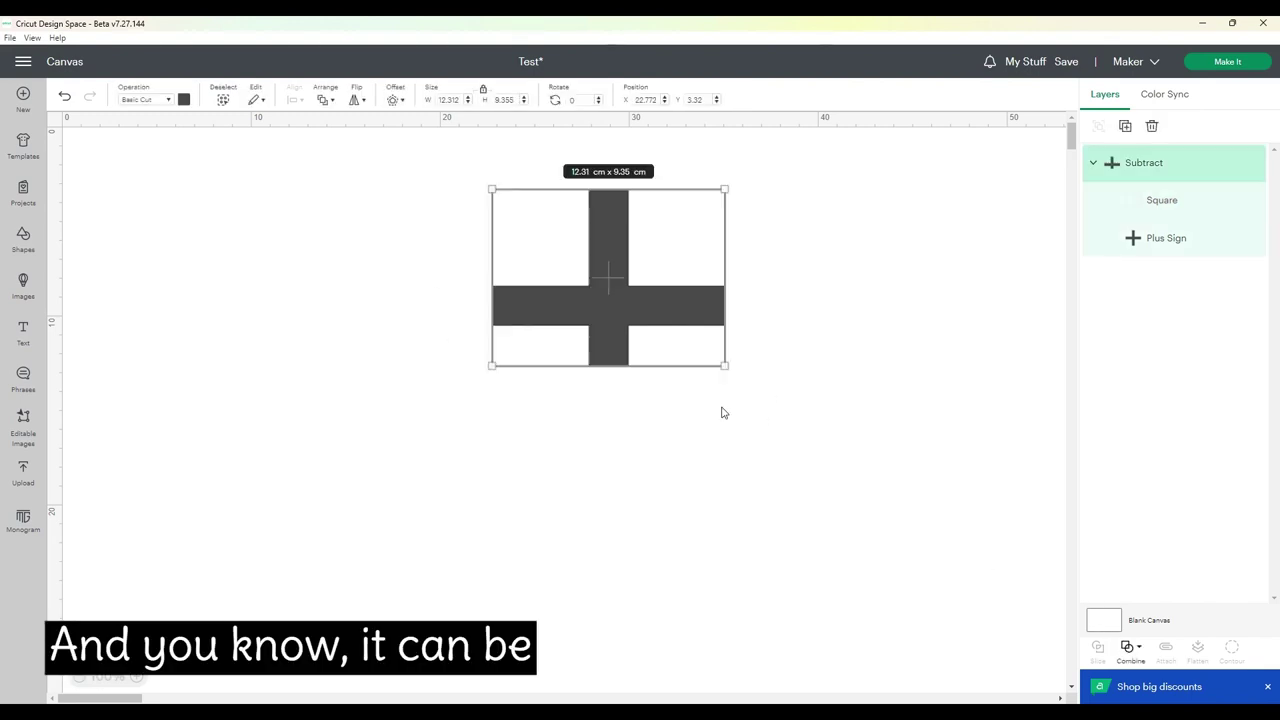
{"action": "left_click", "coordinate": [1128, 648]}
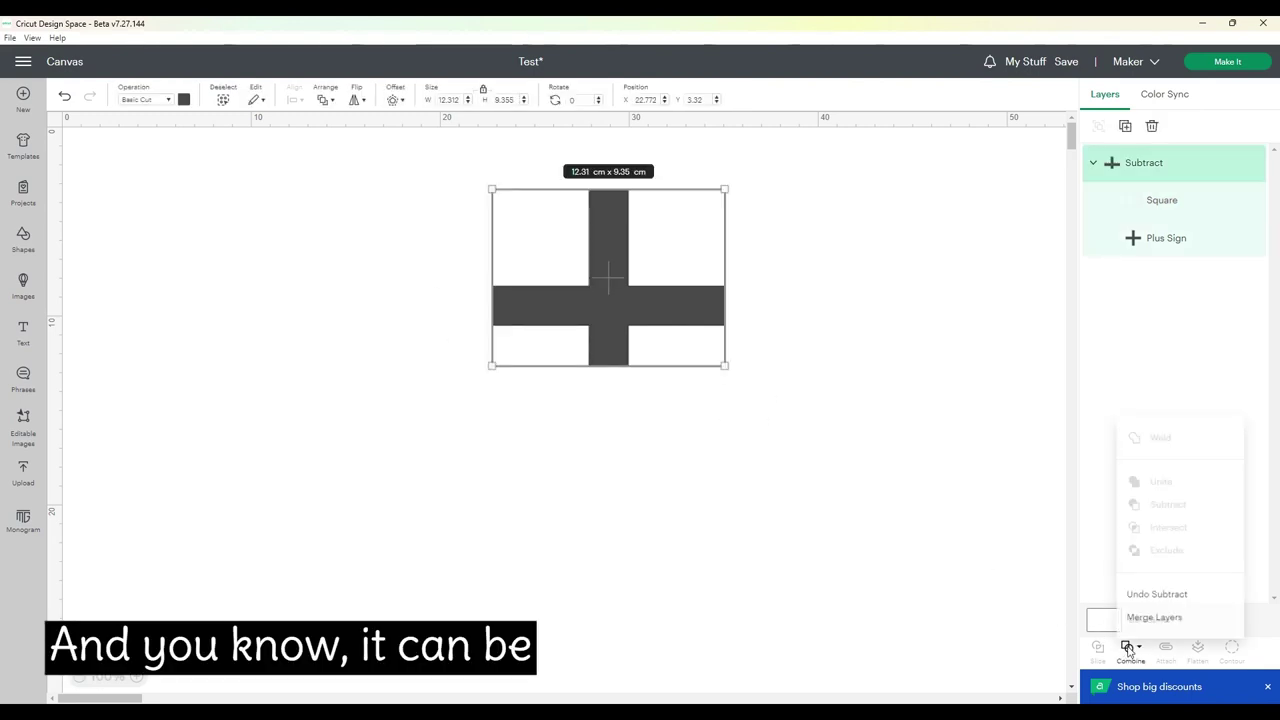
{"action": "left_click", "coordinate": [1165, 594]}
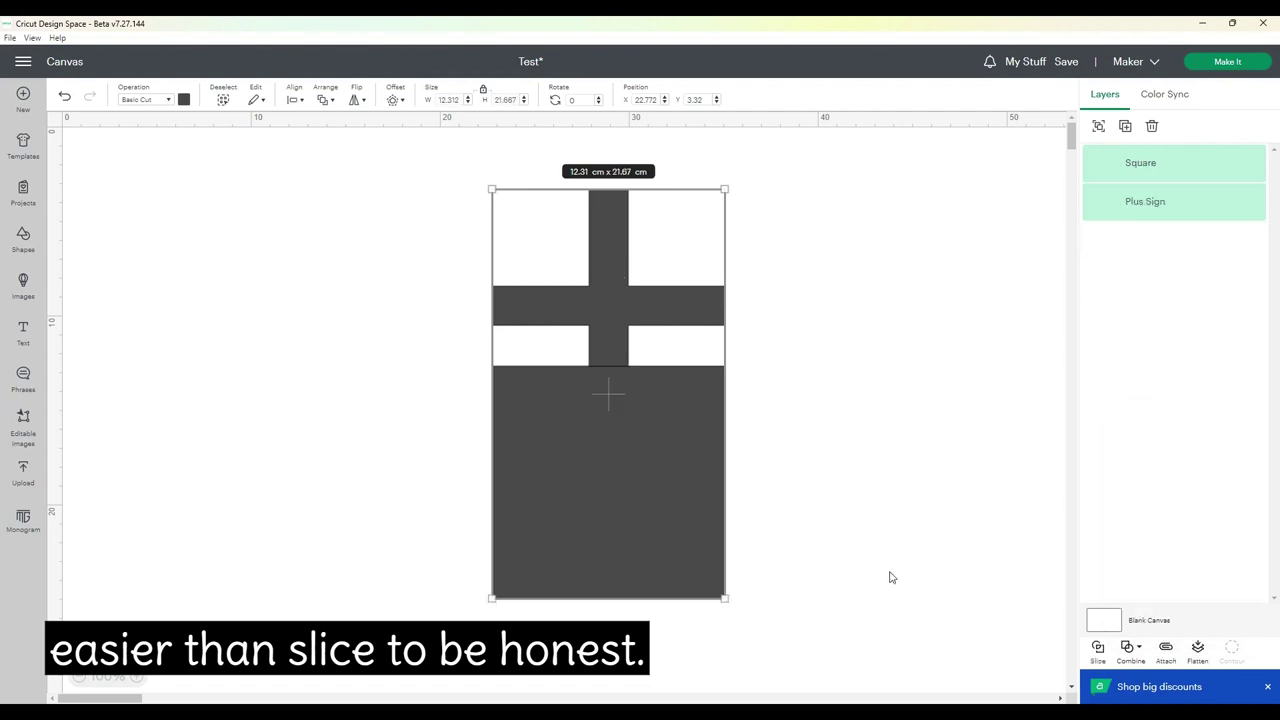
{"action": "left_click", "coordinate": [846, 560]}
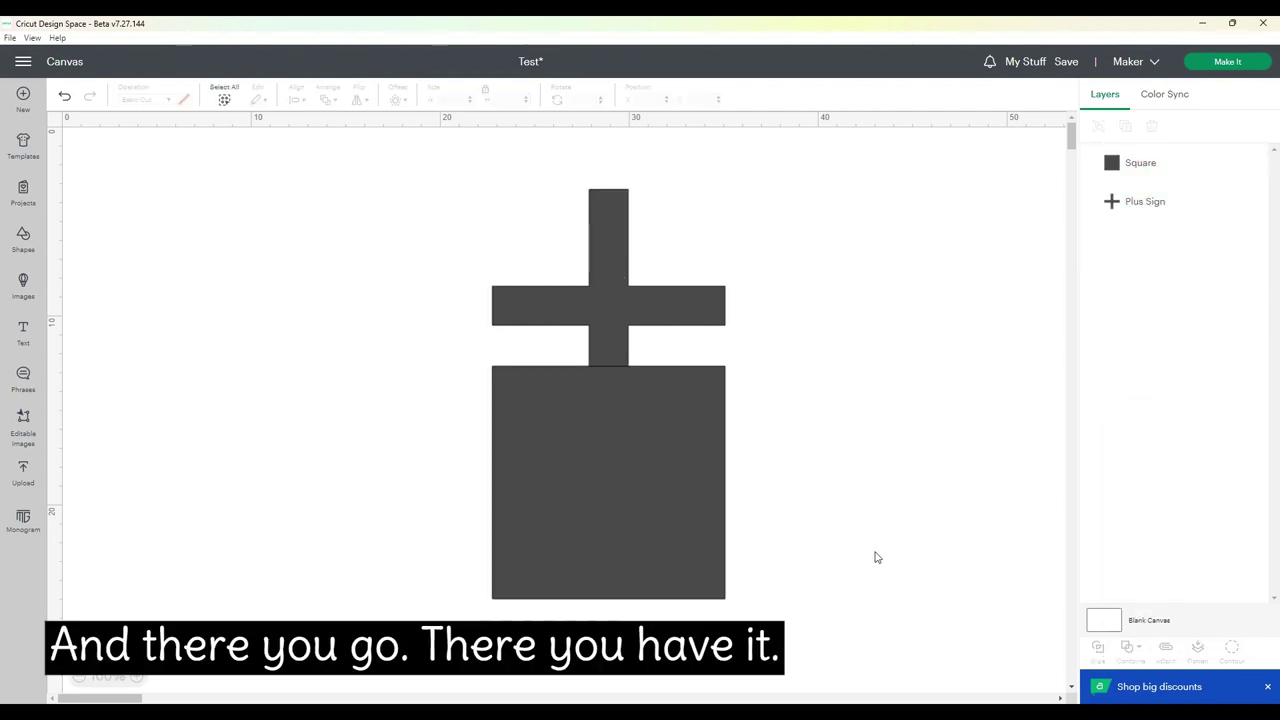